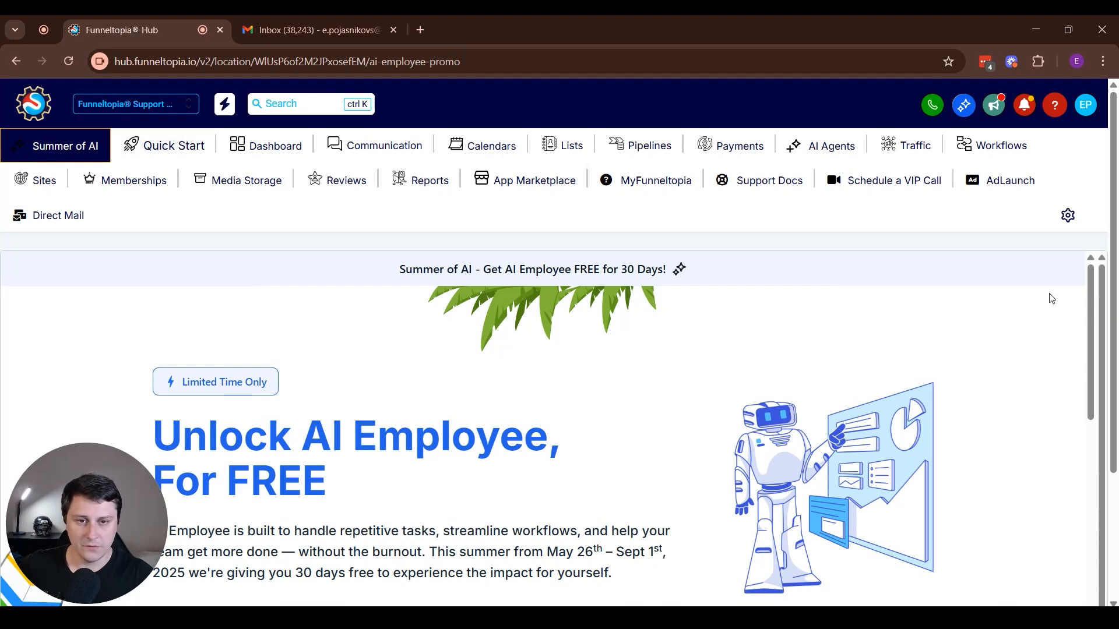
Step: Start adding a new user to the account's staff from the My Staff settings
click(1073, 229)
click(258, 152)
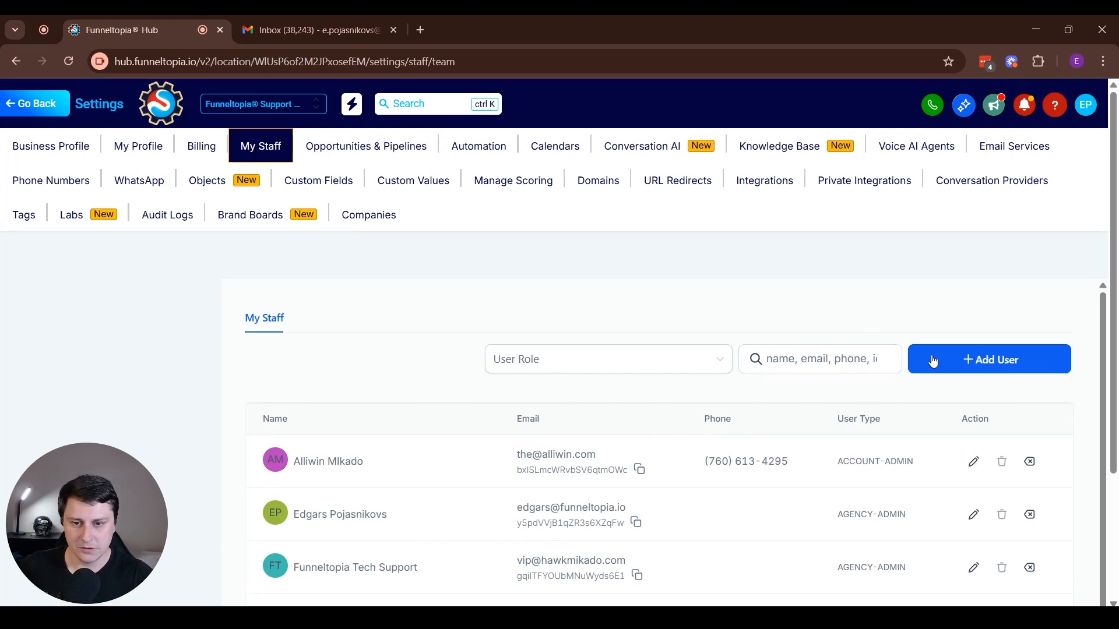
click(965, 361)
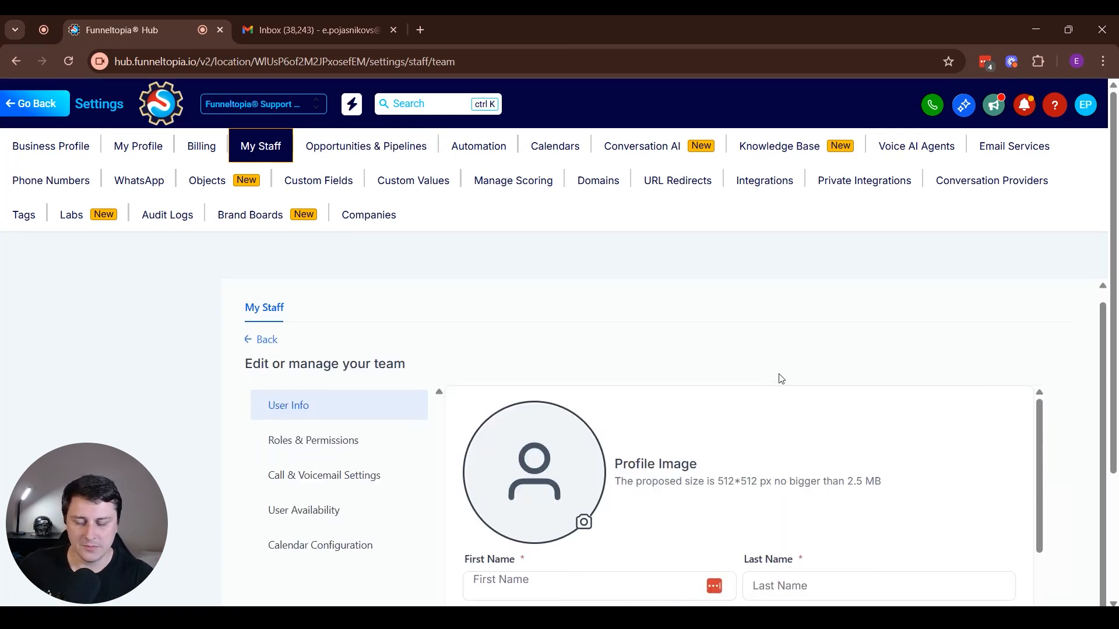
scroll(686, 429, down, 10)
scroll(383, 534, down, 2)
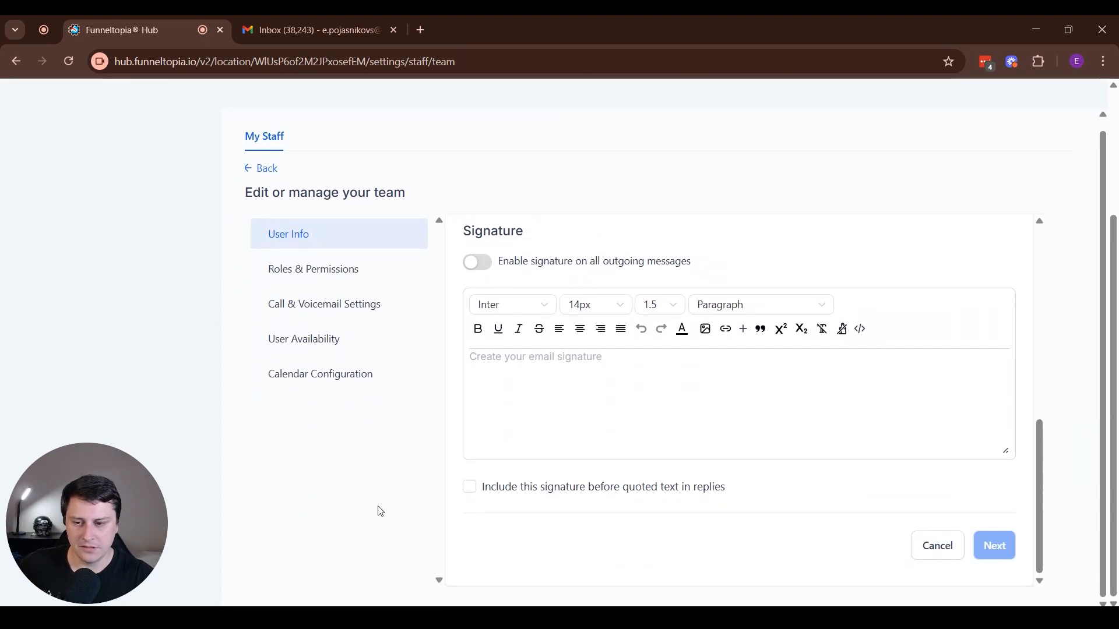
Step: Fill in the new user's first name, last name and e-mail, and continue to Roles & Permissions
scroll(517, 427, up, 10)
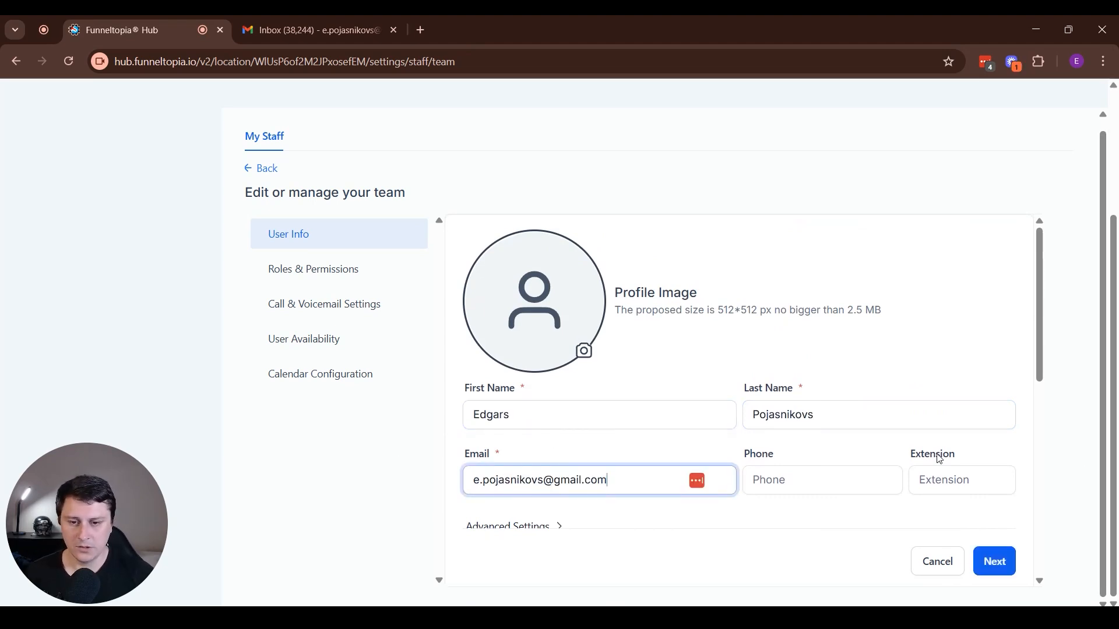
scroll(836, 440, down, 1)
scroll(836, 440, down, 4)
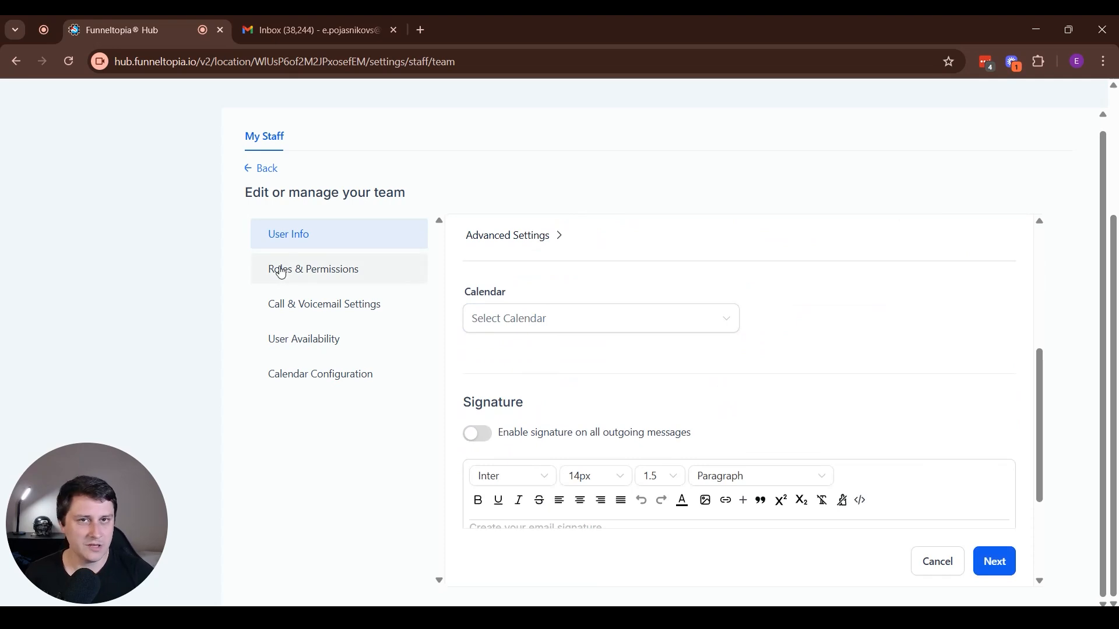
scroll(282, 273, up, 1)
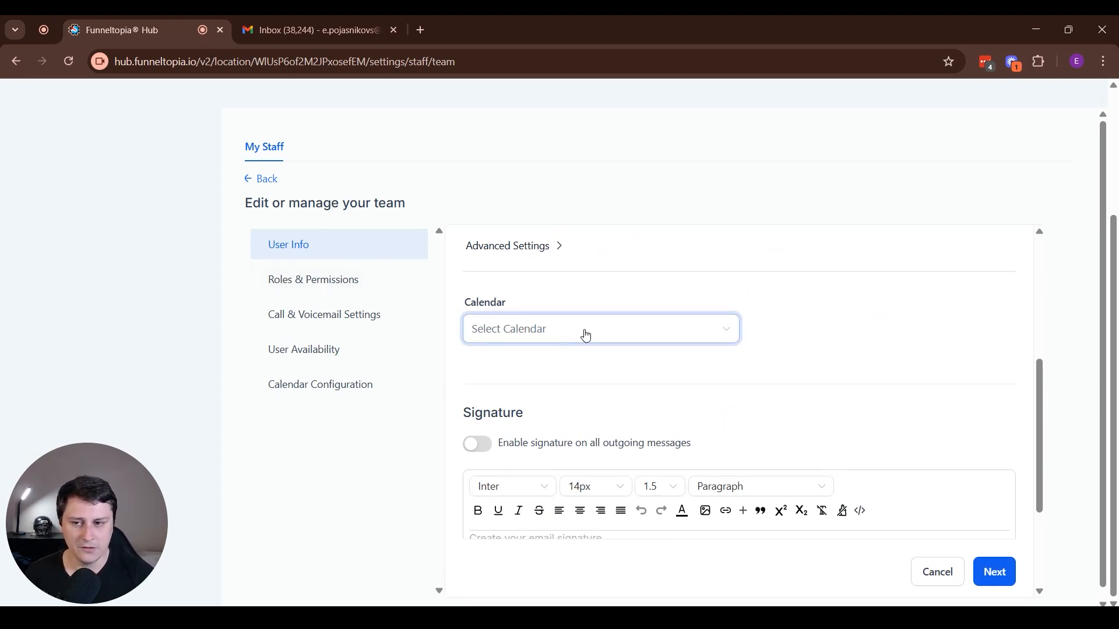
scroll(577, 338, up, 2)
click(612, 412)
click(830, 411)
scroll(830, 410, up, 3)
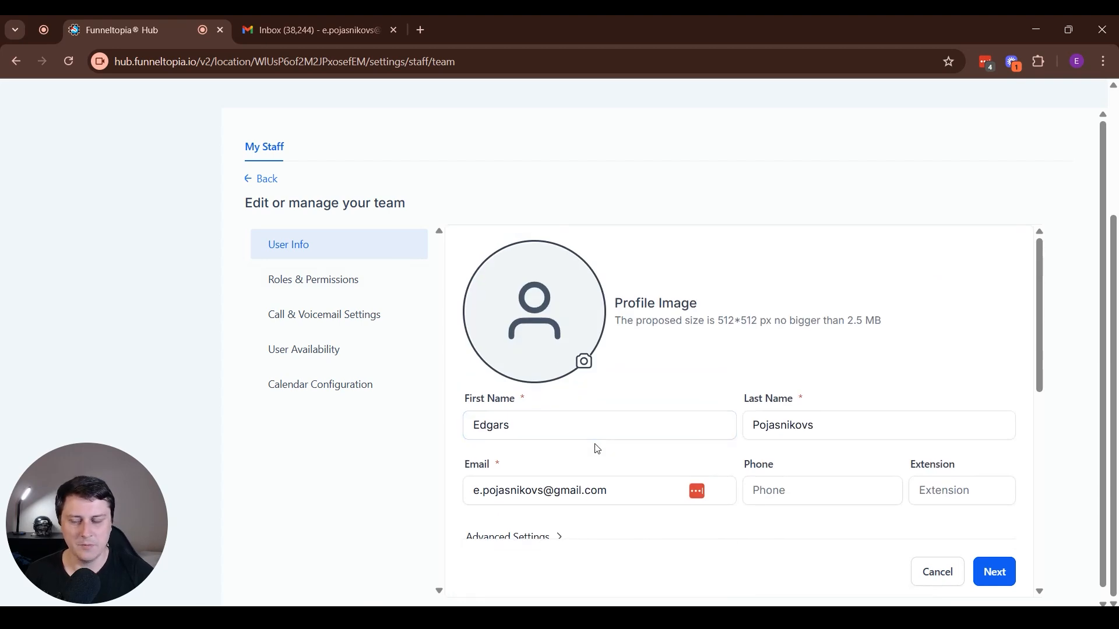
click(1000, 583)
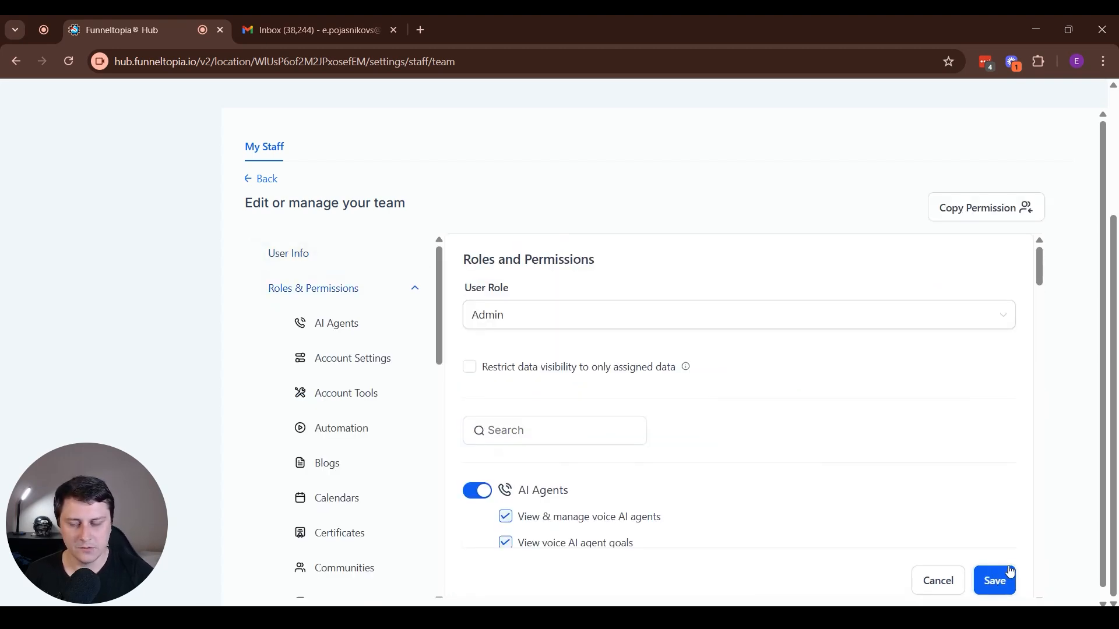
Step: Look through the permission categories available for the new user, from AI Agents through Account Tools to Blogs
scroll(703, 401, down, 3)
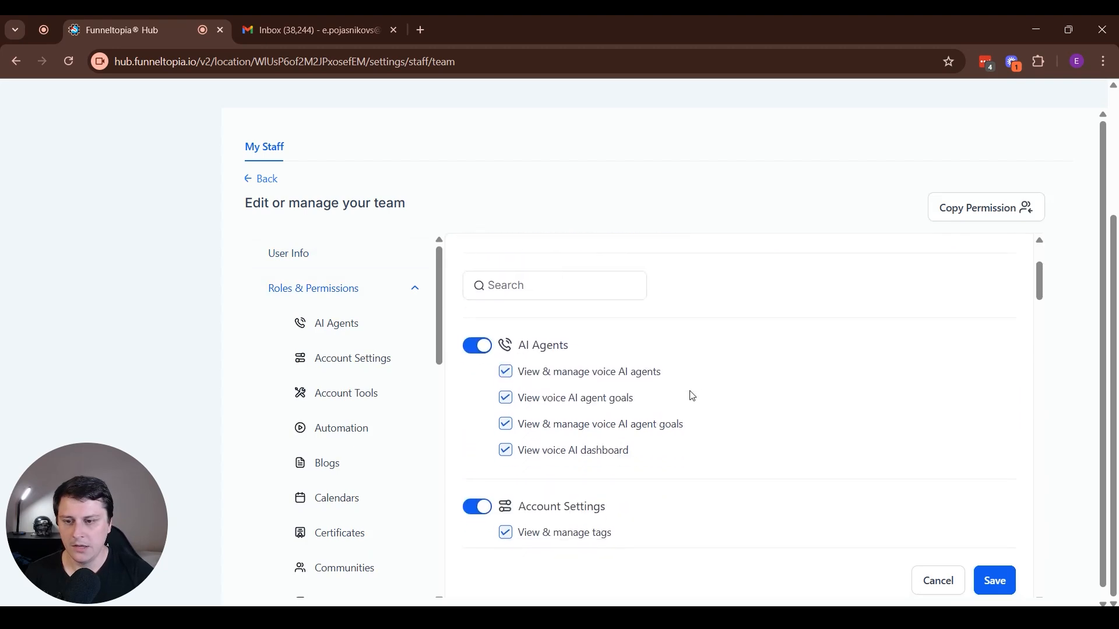
scroll(314, 341, down, 6)
scroll(314, 341, down, 2)
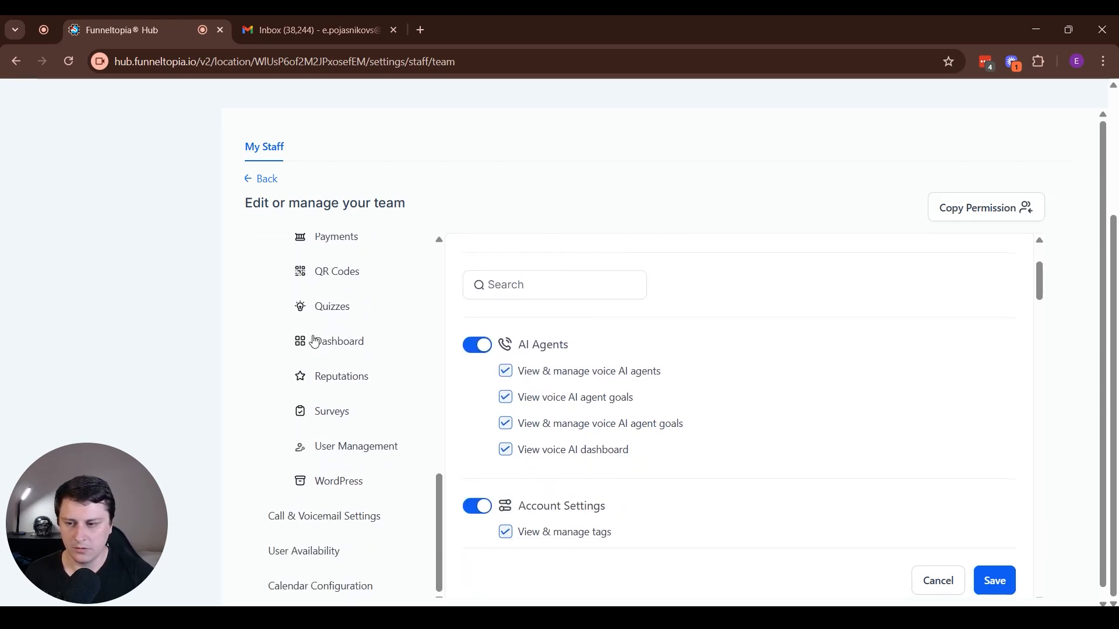
scroll(317, 337, up, 10)
scroll(757, 375, down, 12)
scroll(734, 385, down, 8)
scroll(734, 386, up, 15)
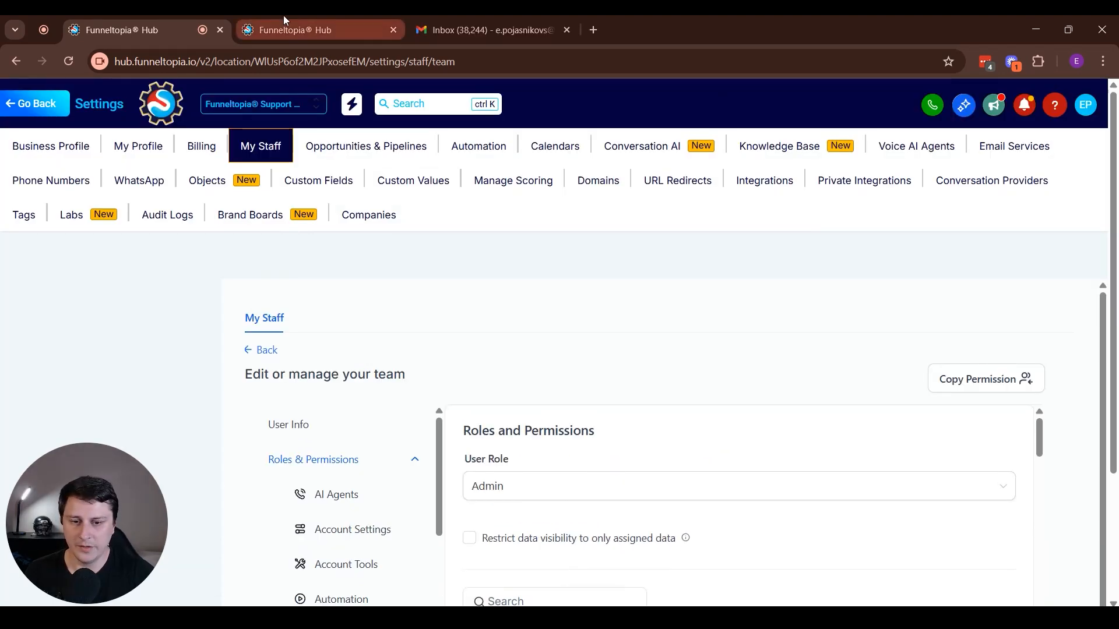
scroll(716, 527, down, 3)
scroll(308, 449, down, 5)
scroll(729, 431, down, 4)
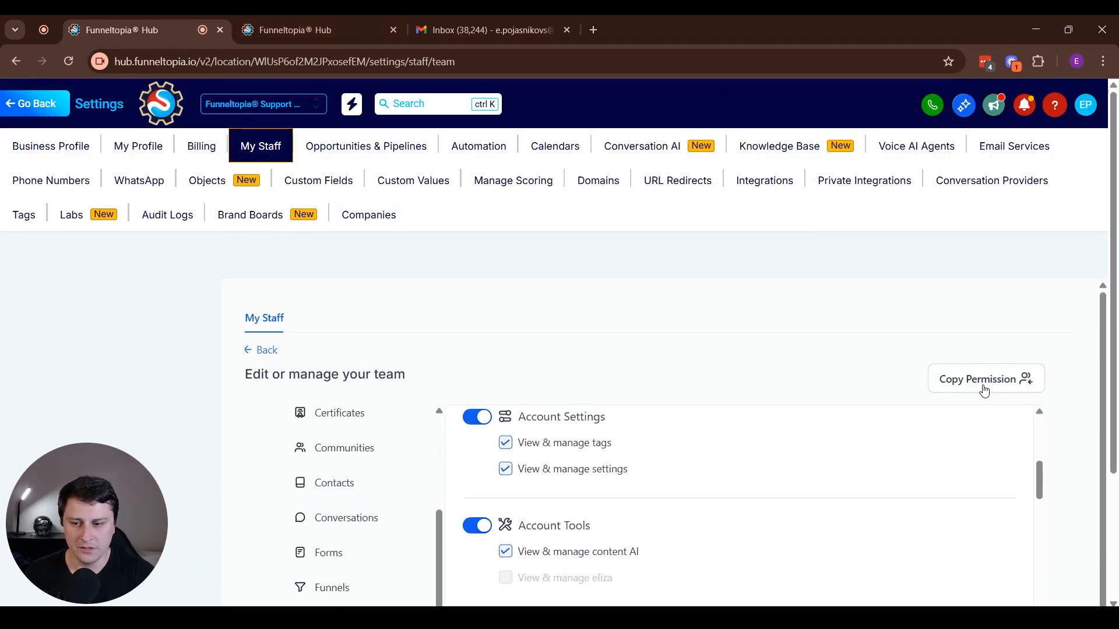
scroll(1031, 291, down, 3)
scroll(582, 371, down, 2)
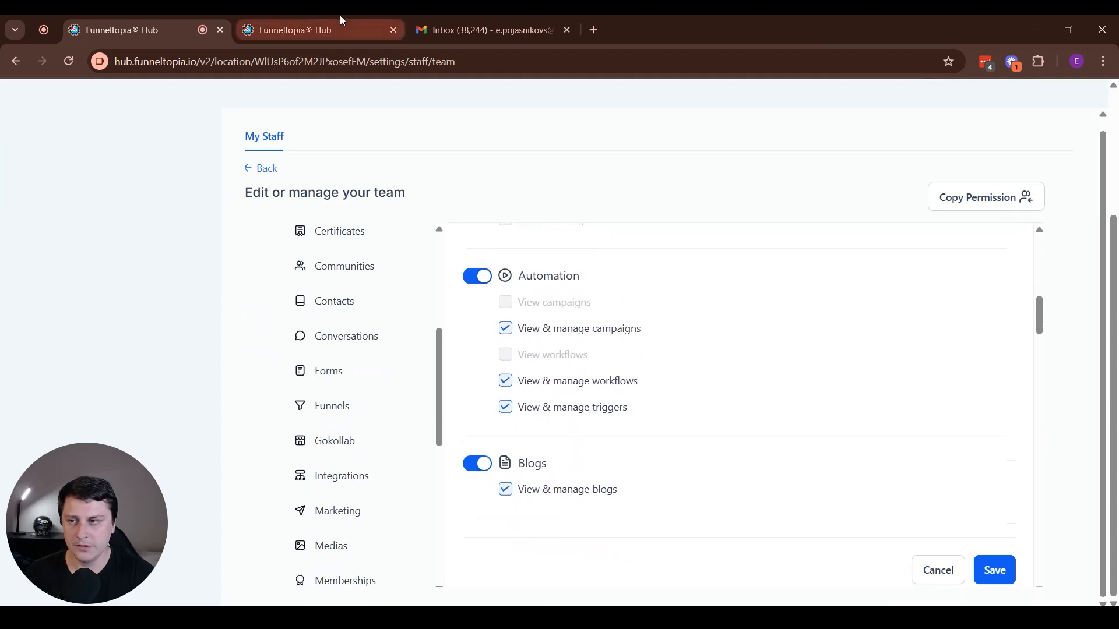
Step: Compare the hub's main menu sections in the second browser tab with the new user's permissions, down to Integrations
click(341, 18)
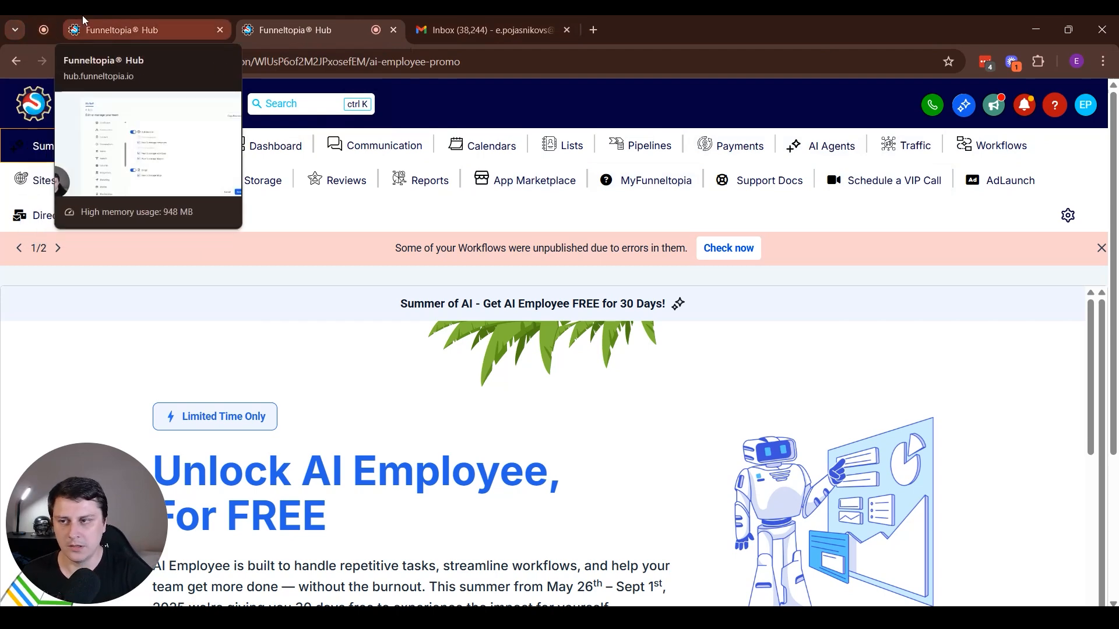
click(129, 28)
scroll(807, 478, up, 10)
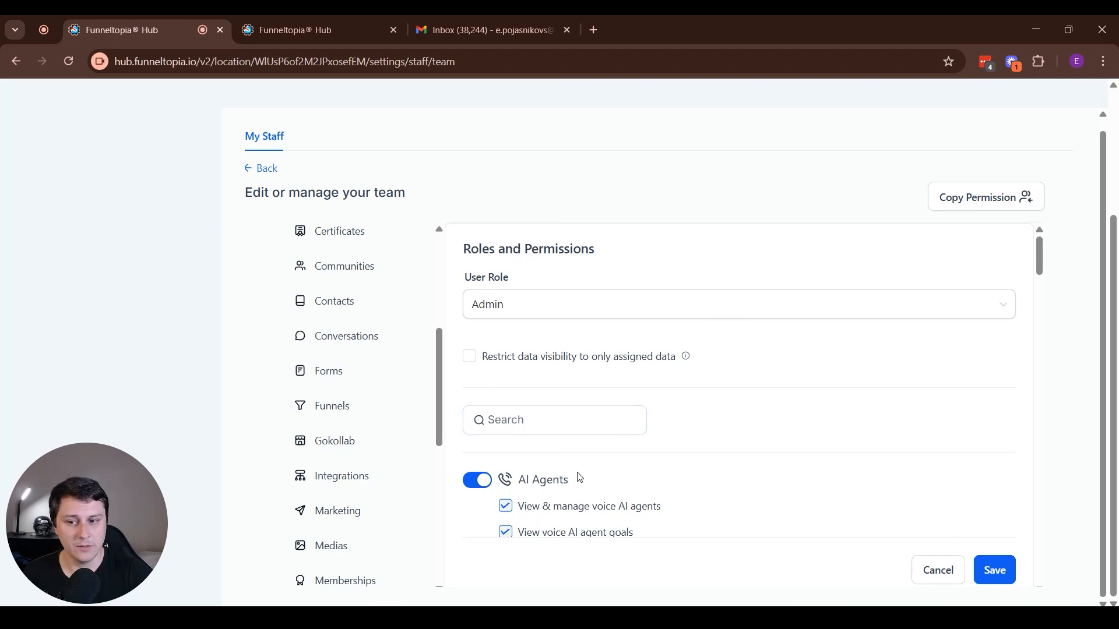
scroll(725, 396, down, 2)
scroll(653, 441, down, 5)
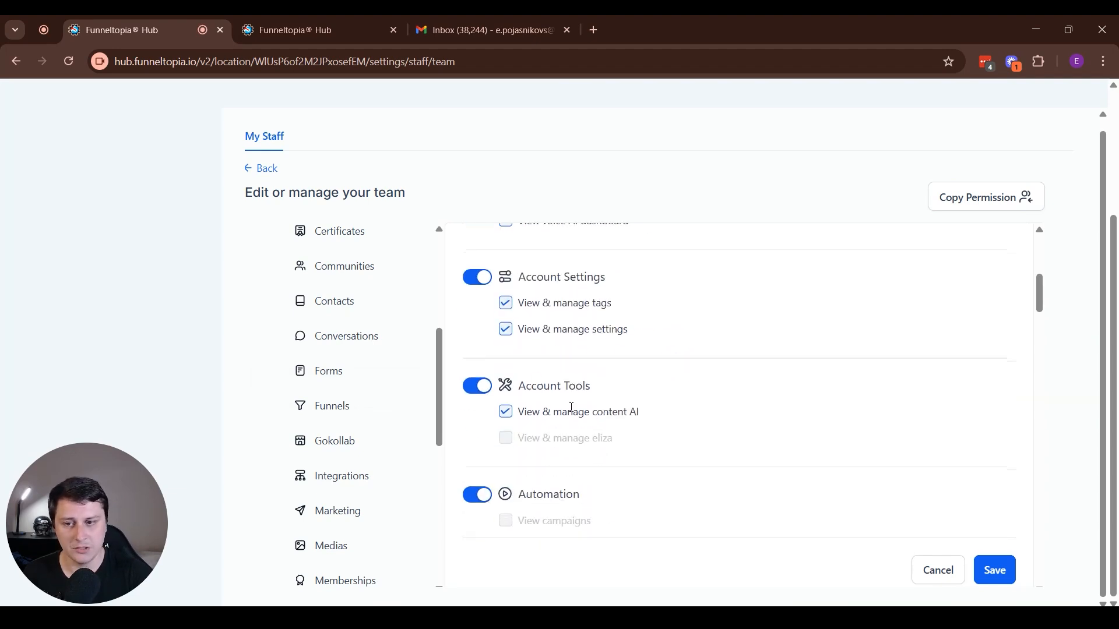
scroll(685, 398, down, 1)
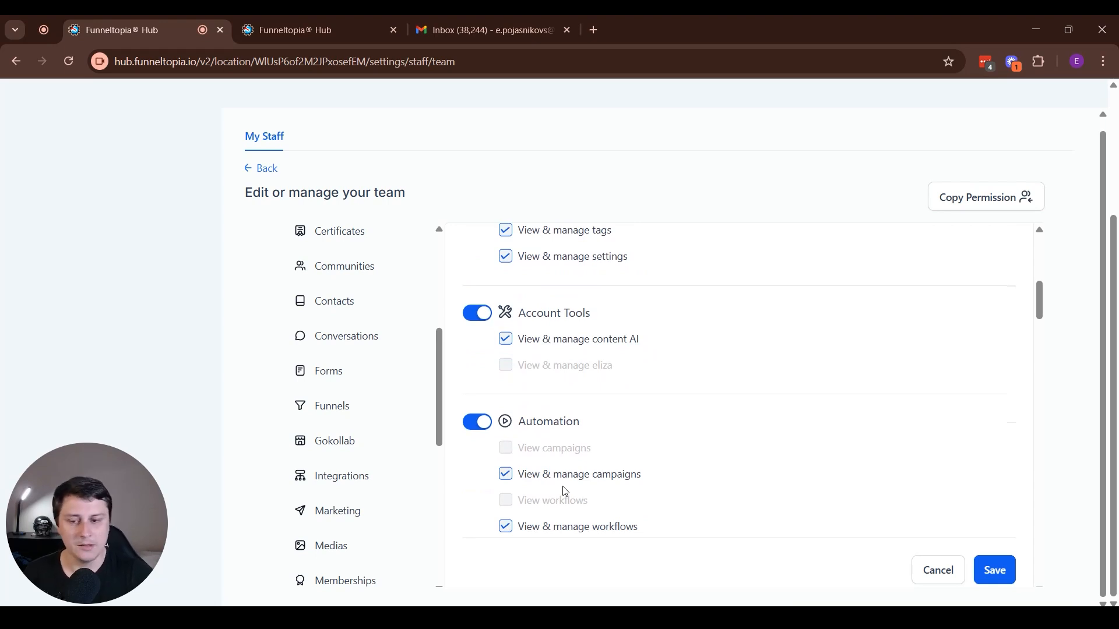
scroll(564, 491, down, 8)
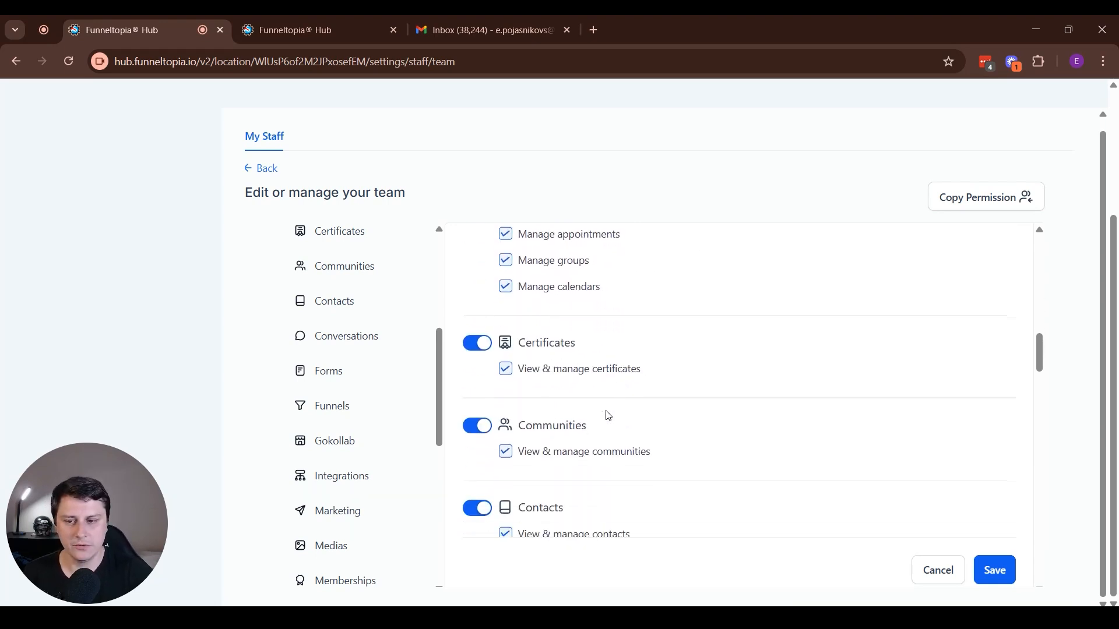
scroll(606, 414, down, 2)
scroll(592, 323, down, 1)
scroll(593, 324, up, 1)
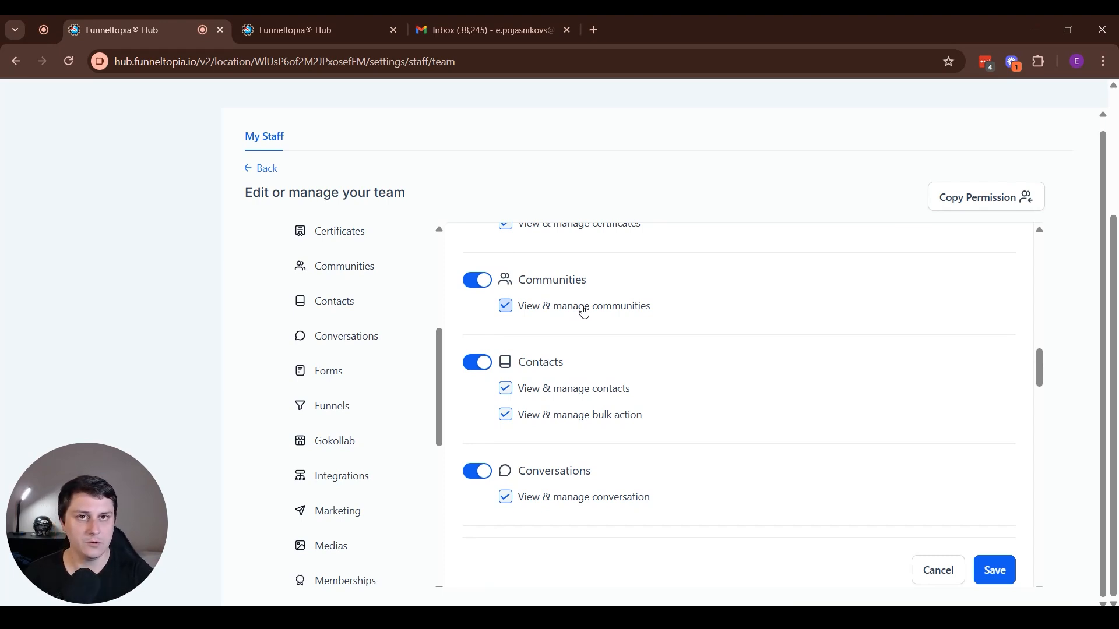
scroll(638, 340, down, 5)
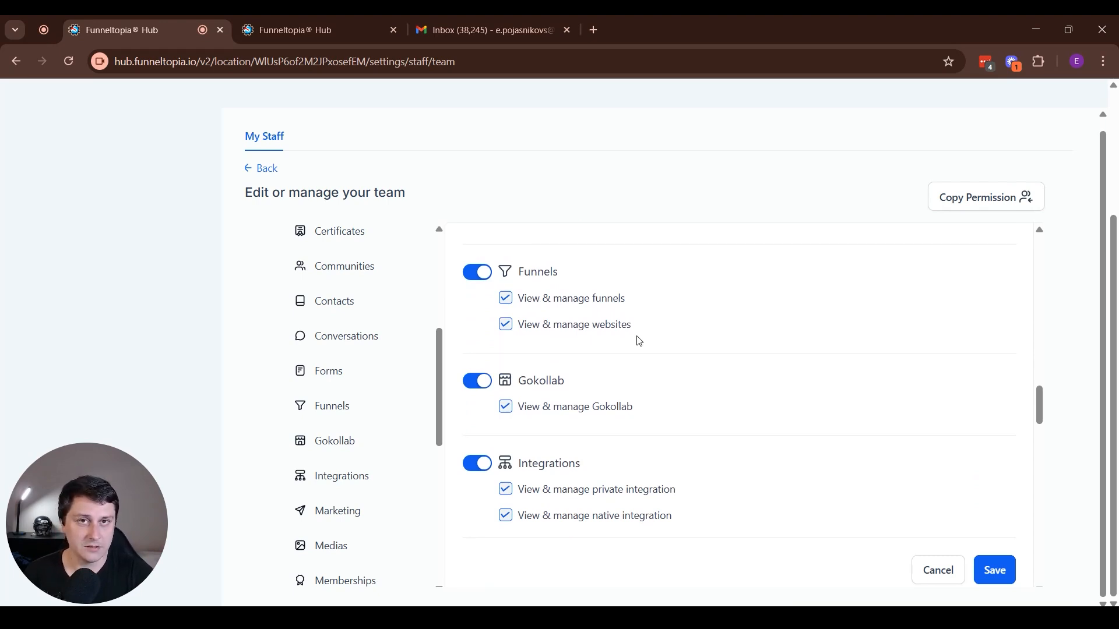
scroll(640, 340, up, 15)
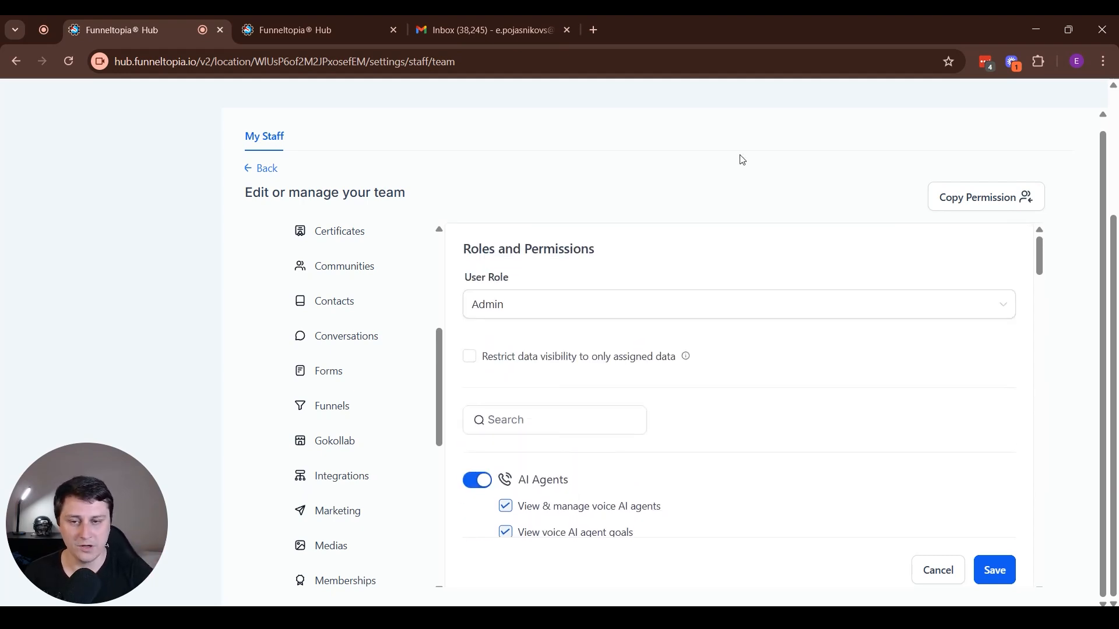
Step: Check the available user roles and examine the User Management permissions of the Admin role
click(564, 308)
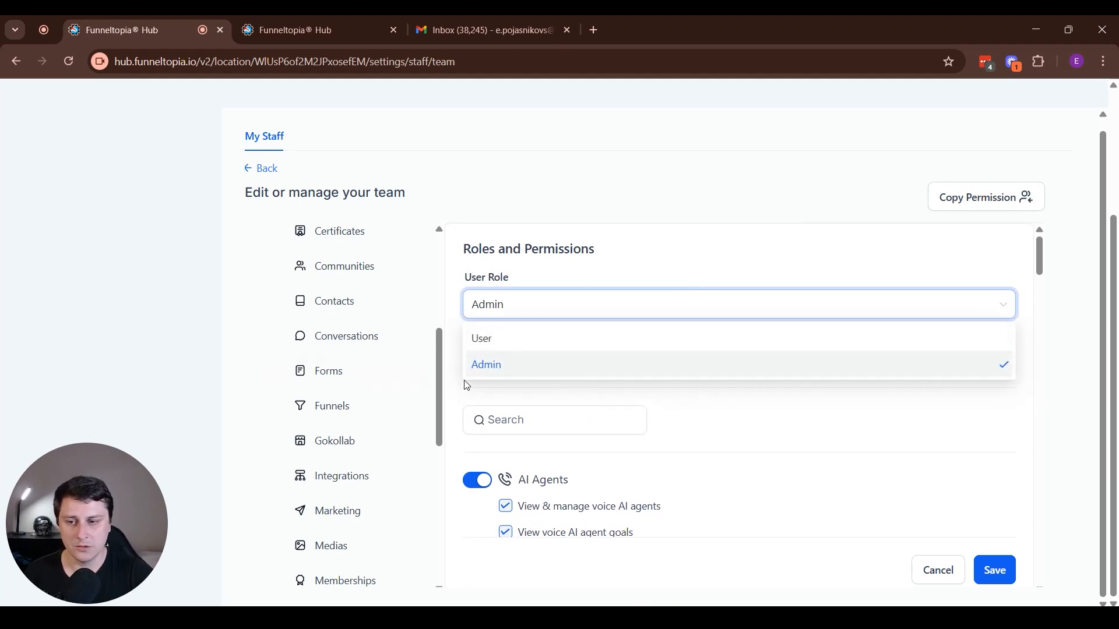
click(1039, 447)
scroll(545, 423, up, 5)
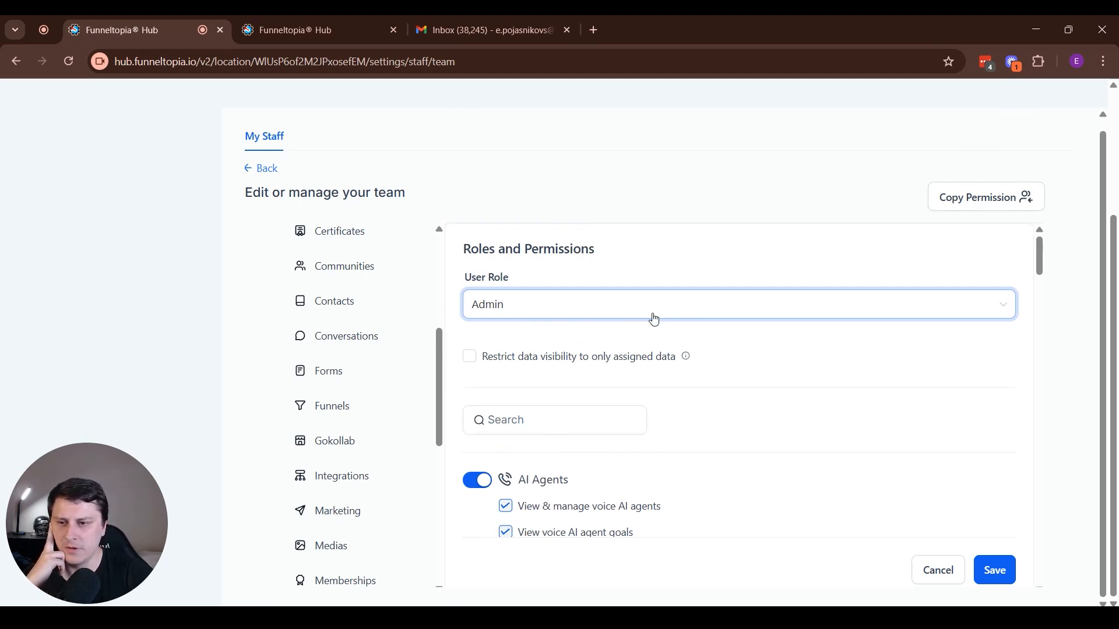
drag(1042, 257, 1049, 594)
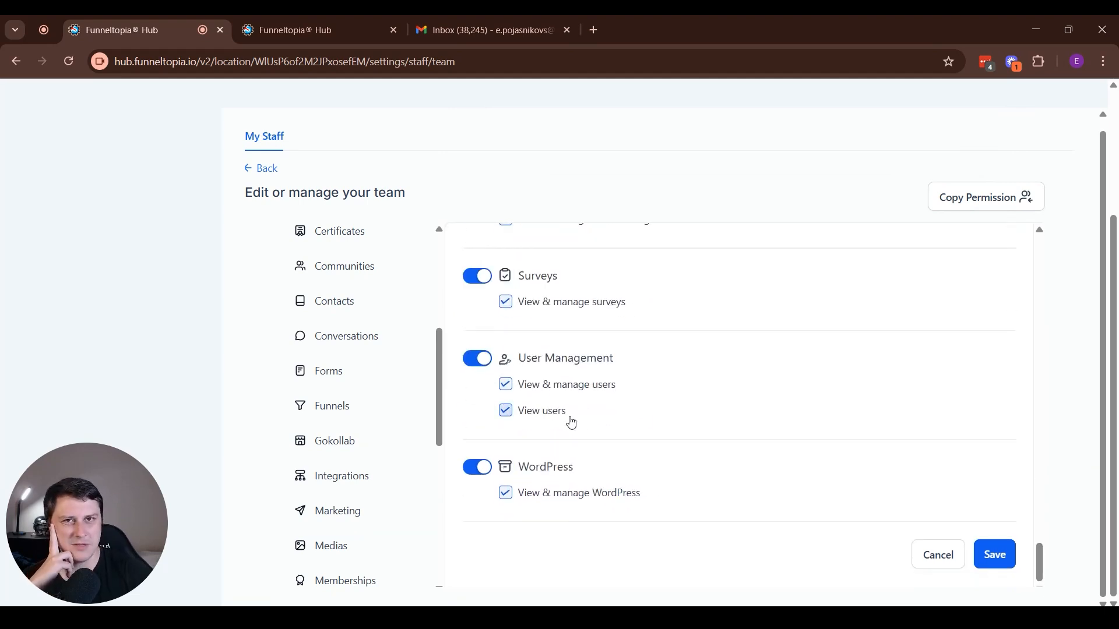
scroll(571, 423, up, 15)
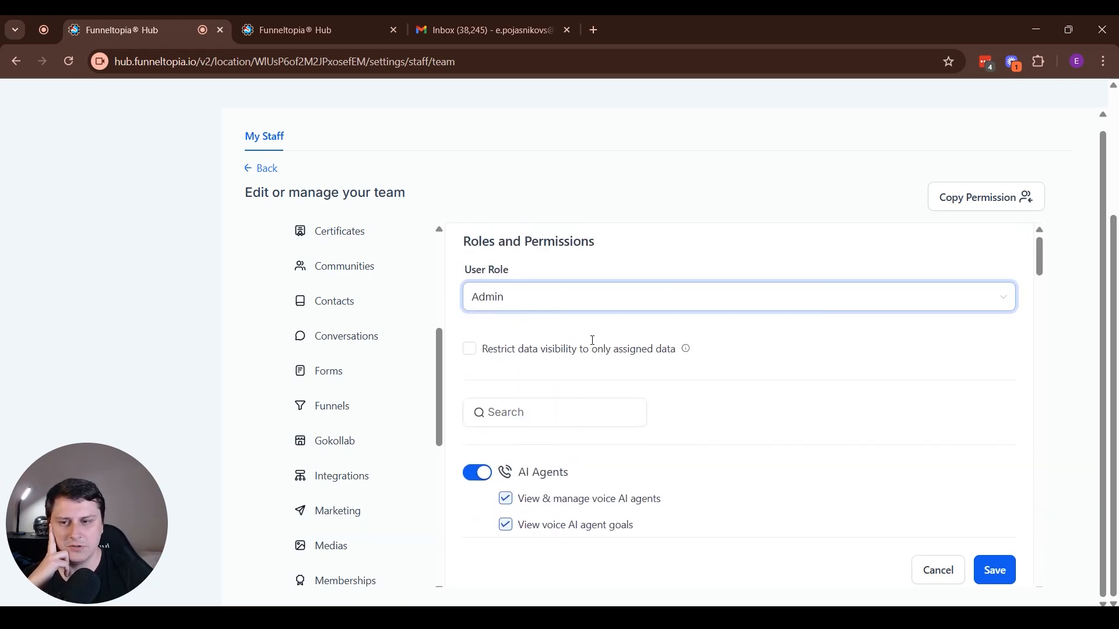
Step: Switch the user role to User to check its permission list, and restore the Admin role
click(575, 297)
click(539, 332)
scroll(719, 391, down, 5)
scroll(718, 392, down, 10)
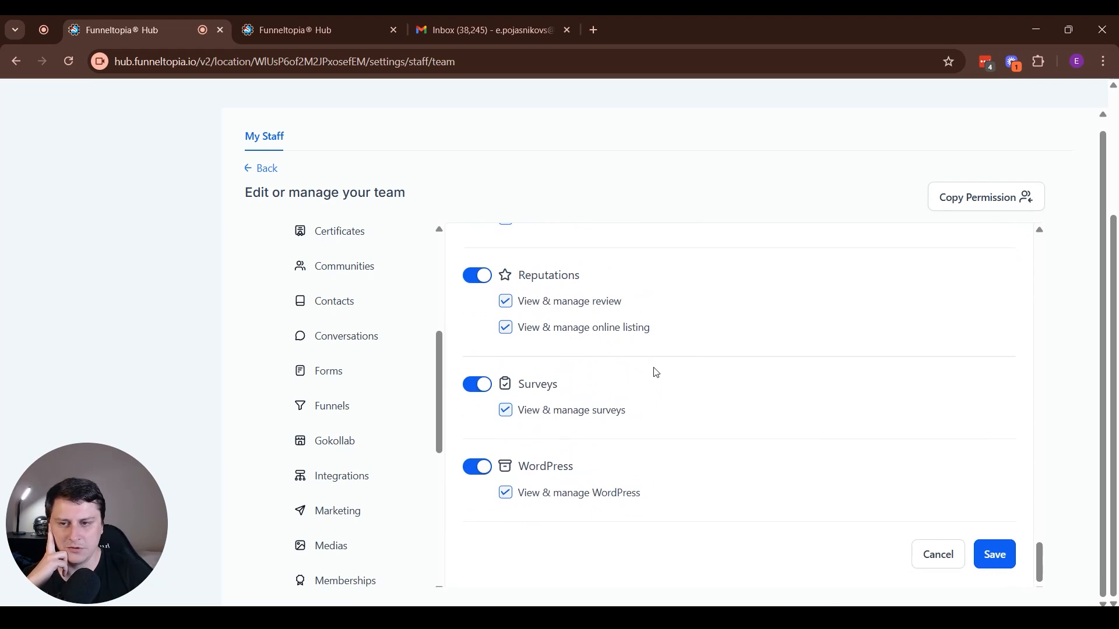
scroll(654, 372, up, 15)
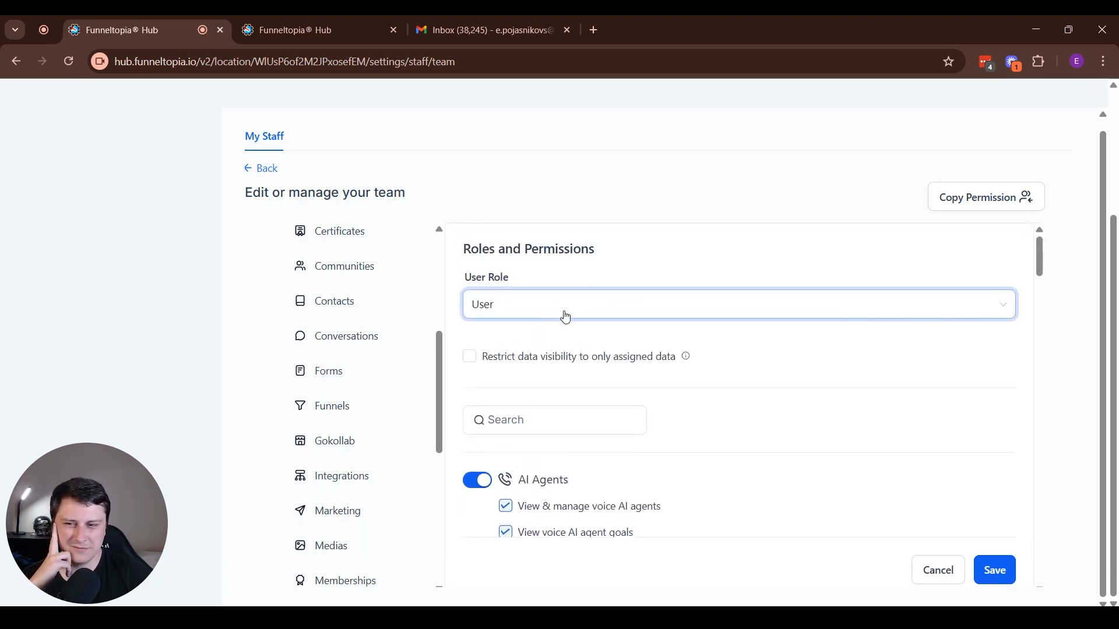
click(565, 317)
click(542, 362)
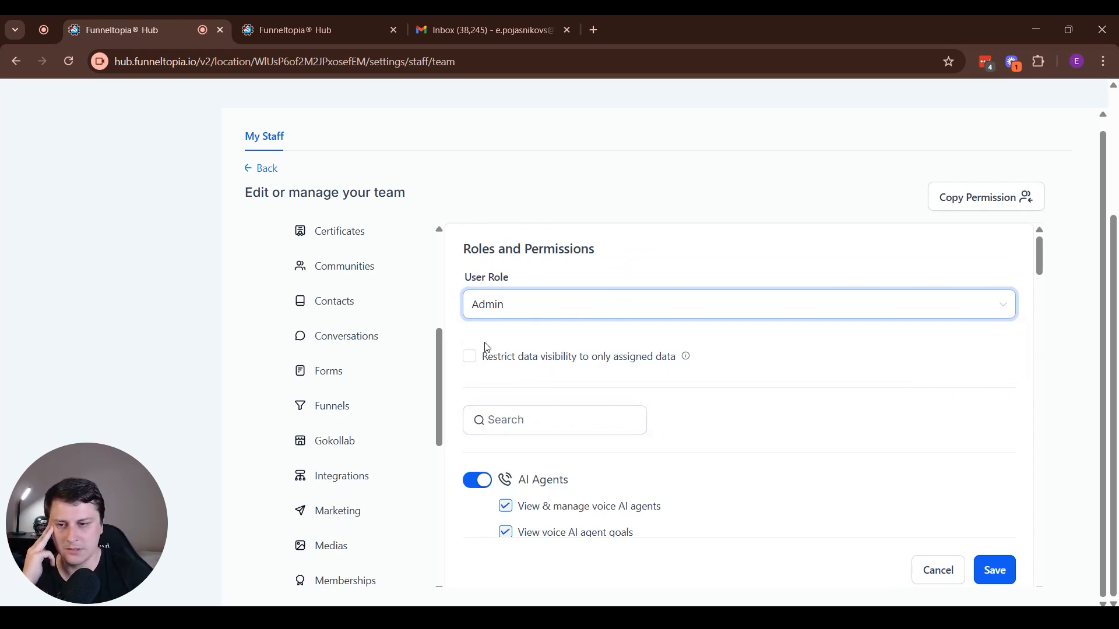
Step: Review the Admin permissions down to Memberships and the option to restrict data visibility to only assigned data
scroll(460, 352, down, 10)
scroll(503, 374, down, 10)
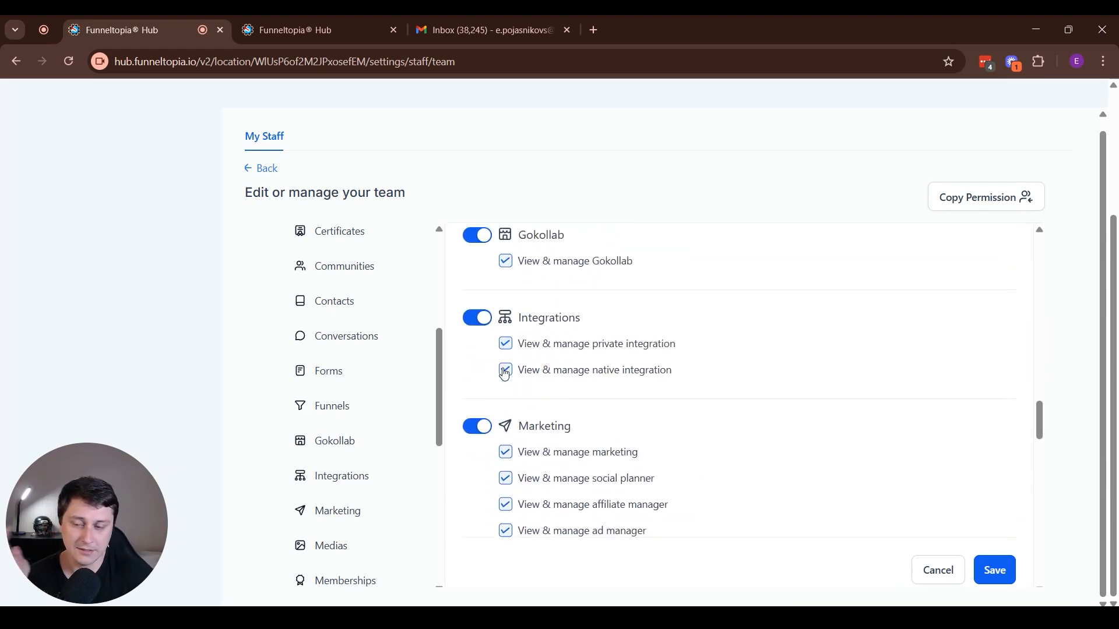
scroll(504, 375, down, 5)
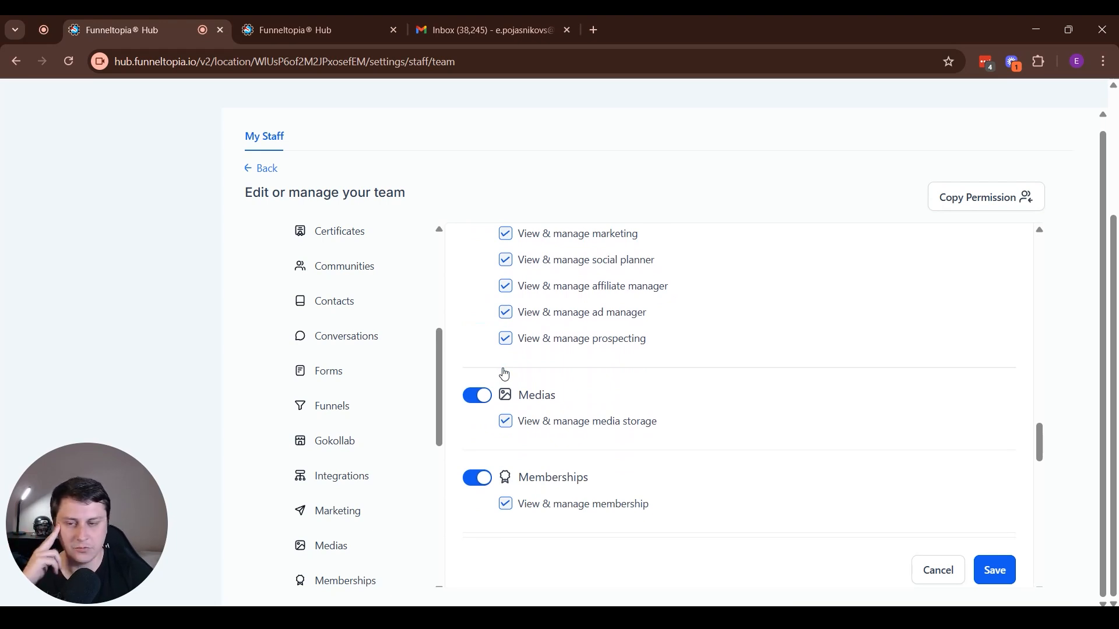
scroll(504, 375, up, 20)
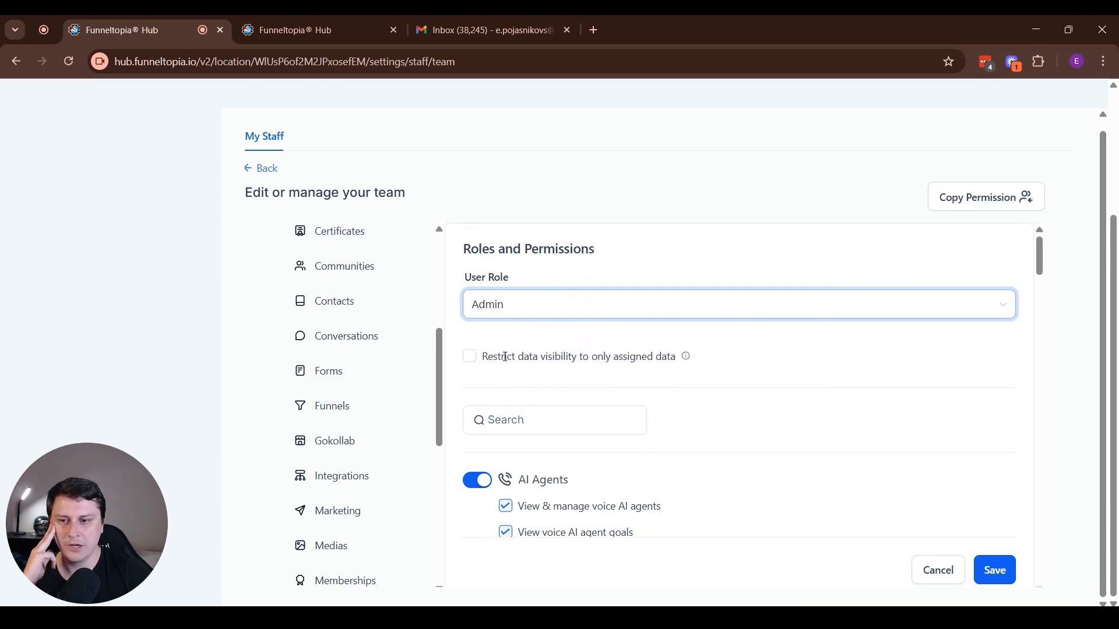
drag(482, 356, 729, 358)
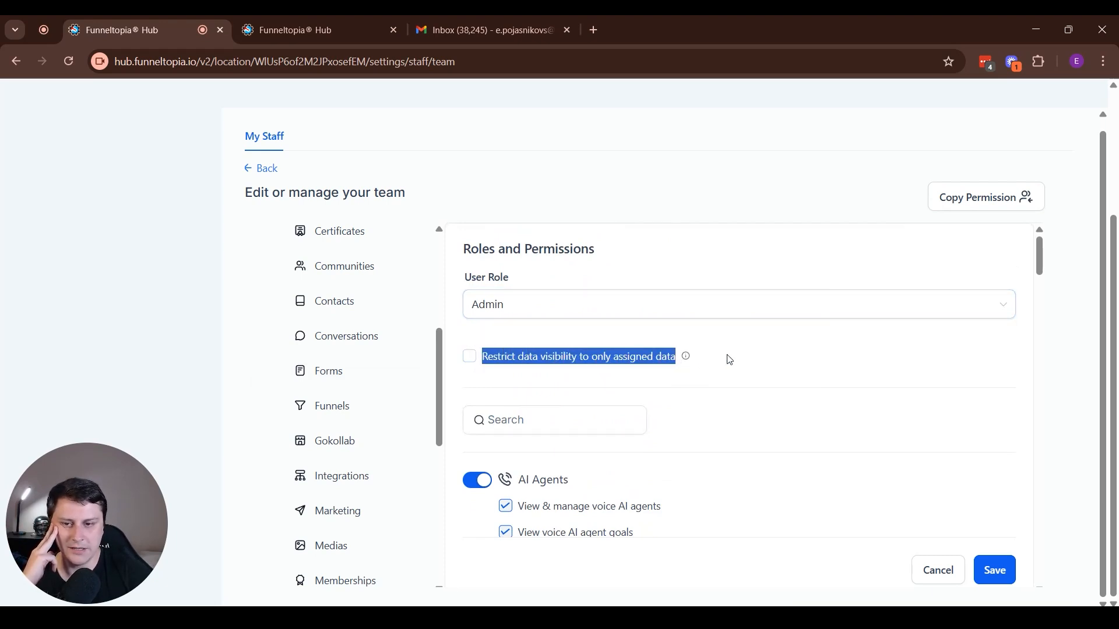
click(687, 356)
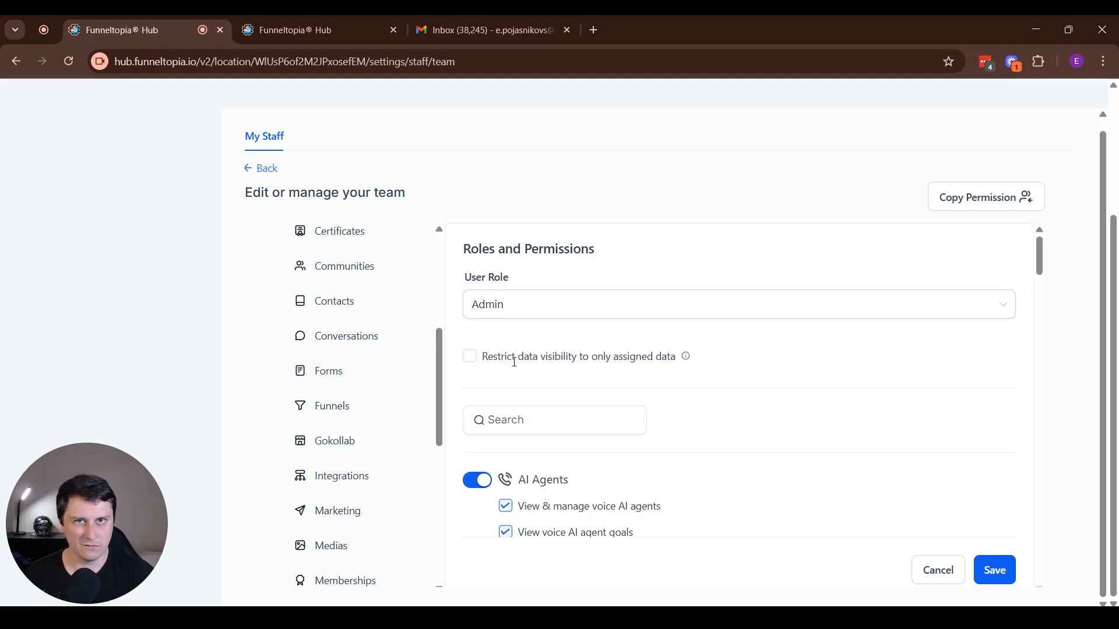
Step: Save the new staff user with the Admin role and its default permissions
scroll(515, 361, down, 3)
click(994, 570)
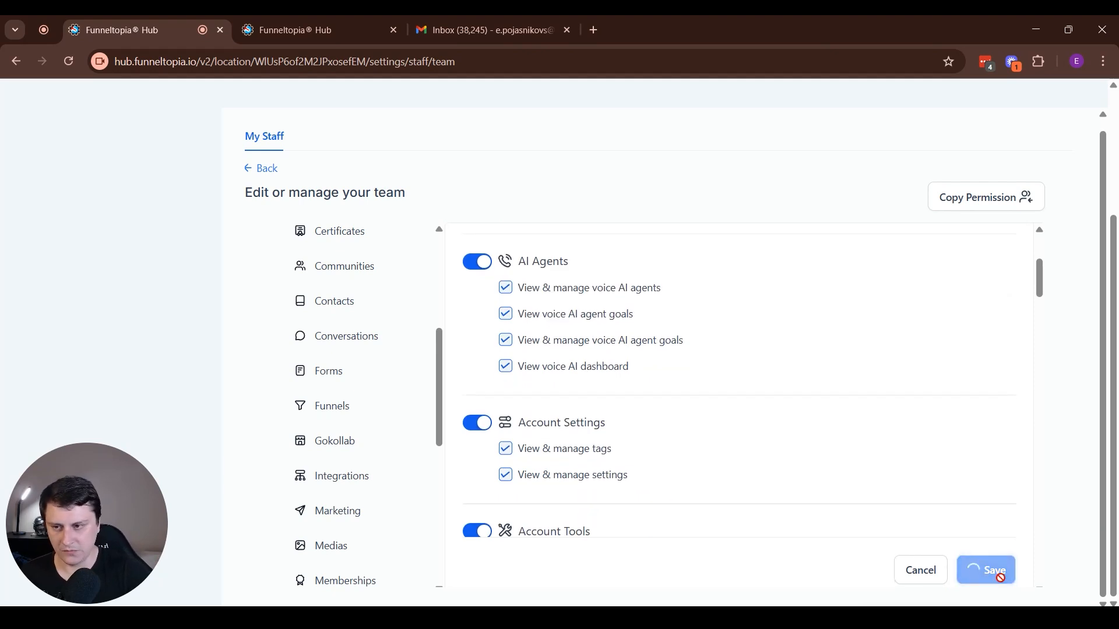
scroll(319, 361, down, 5)
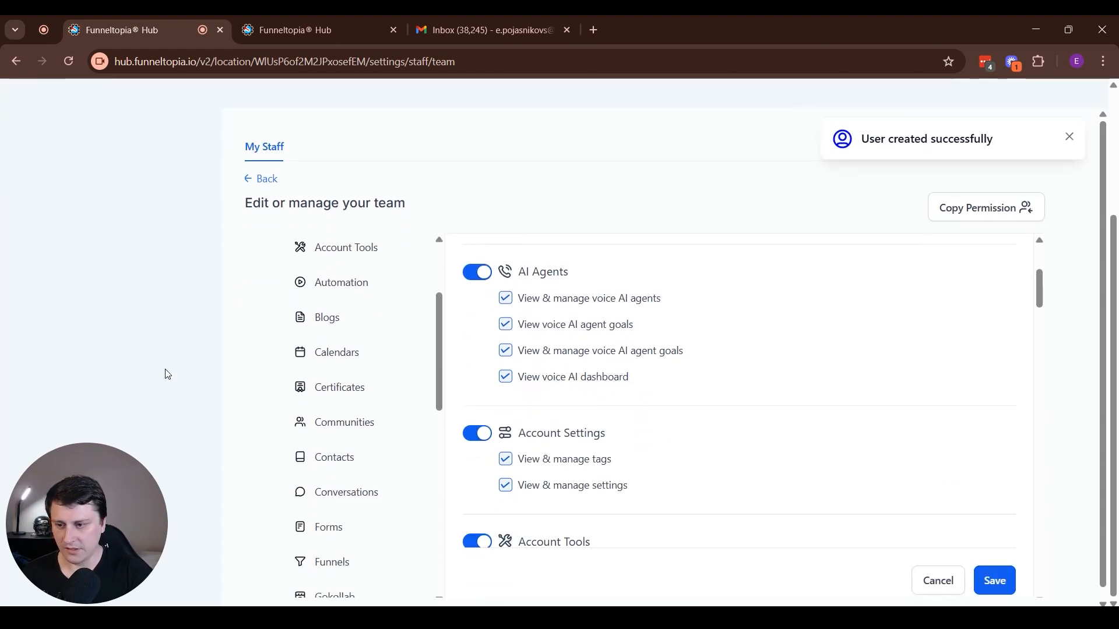
Step: Review the new user's Call & Voicemail Settings and the User Availability meeting location, time zone and weekday hours
scroll(296, 379, down, 1)
scroll(380, 425, down, 10)
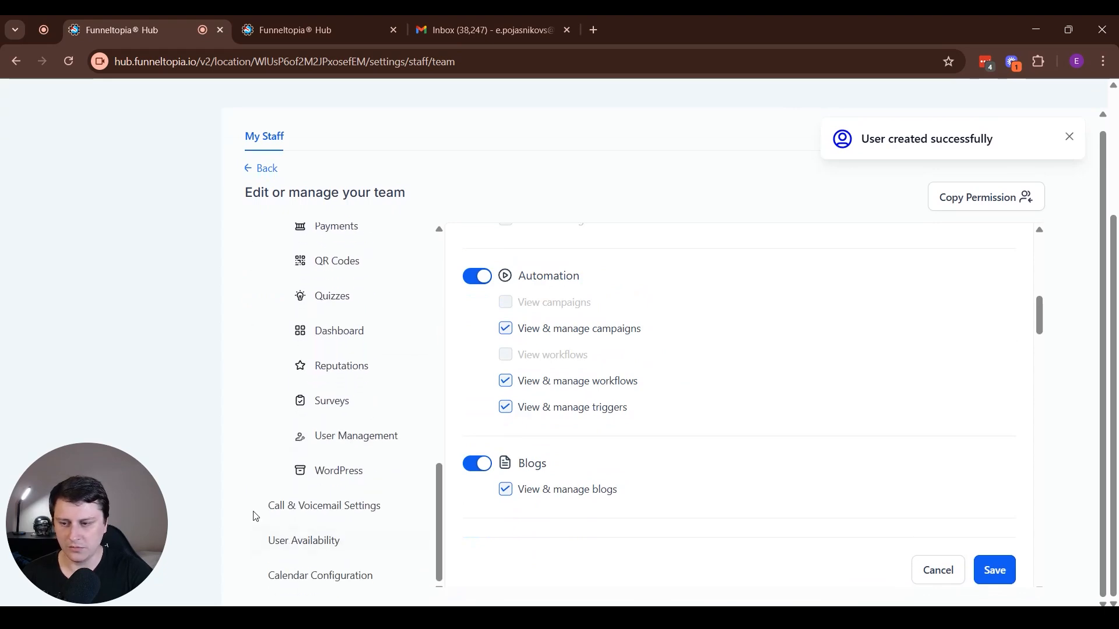
click(324, 505)
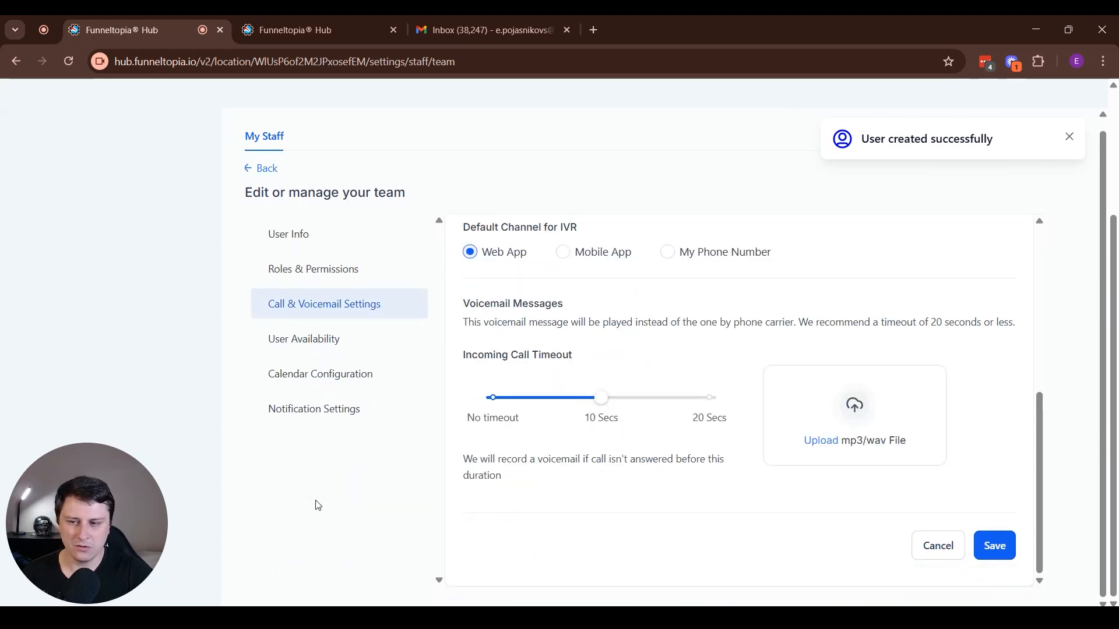
click(342, 345)
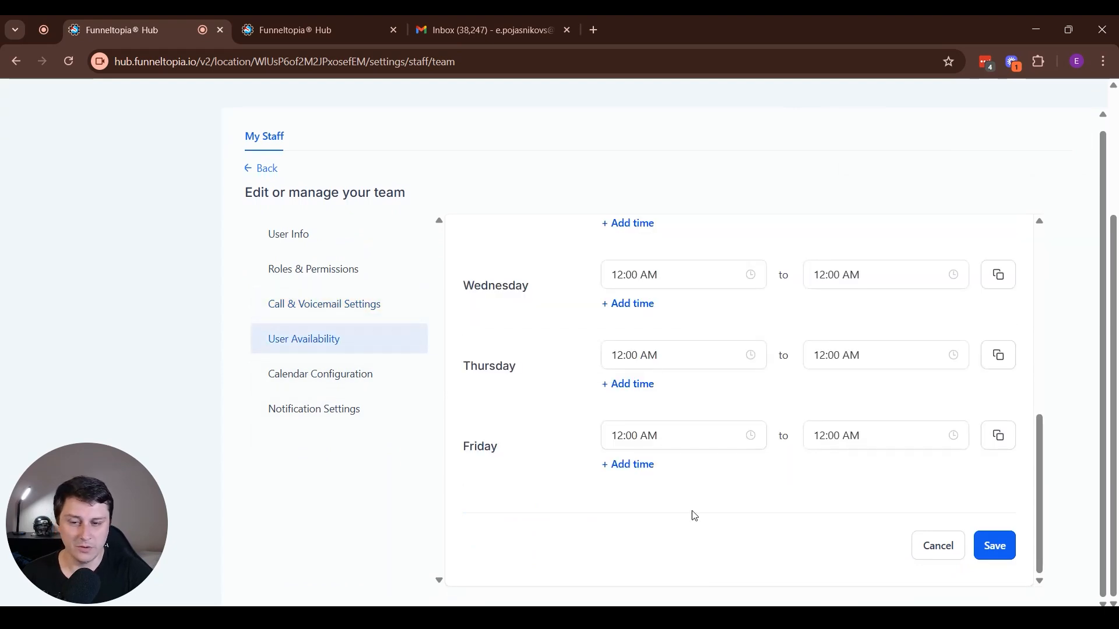
scroll(663, 352, up, 5)
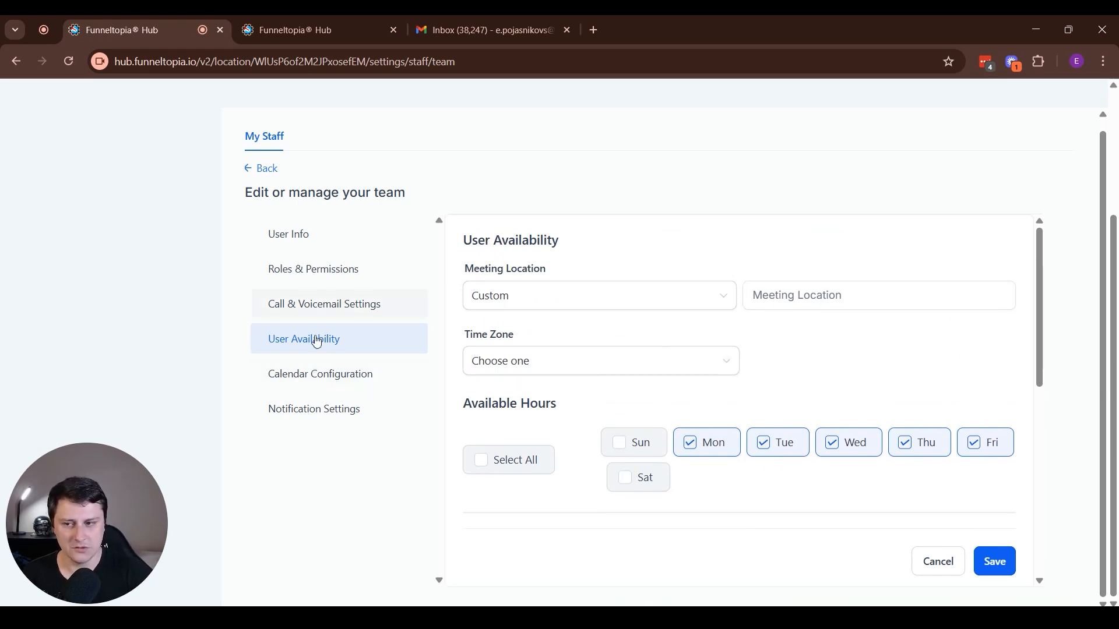
Step: Examine the new user's Notification Settings, including the In-App, Email and SMS options for conversation and task notifications
click(315, 418)
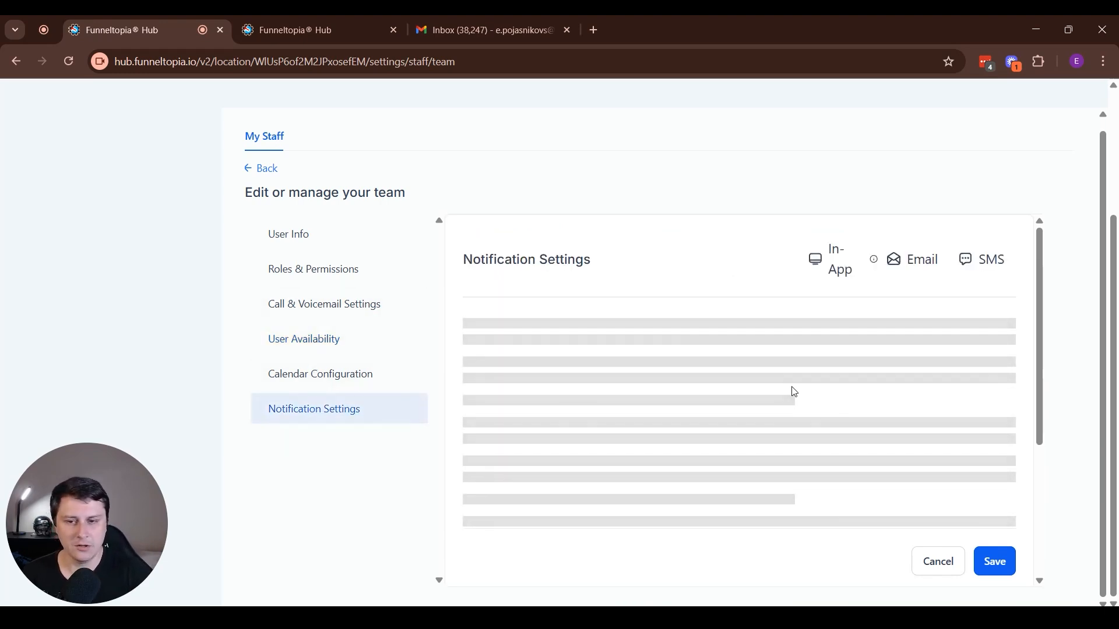
scroll(799, 360, down, 3)
scroll(862, 368, up, 1)
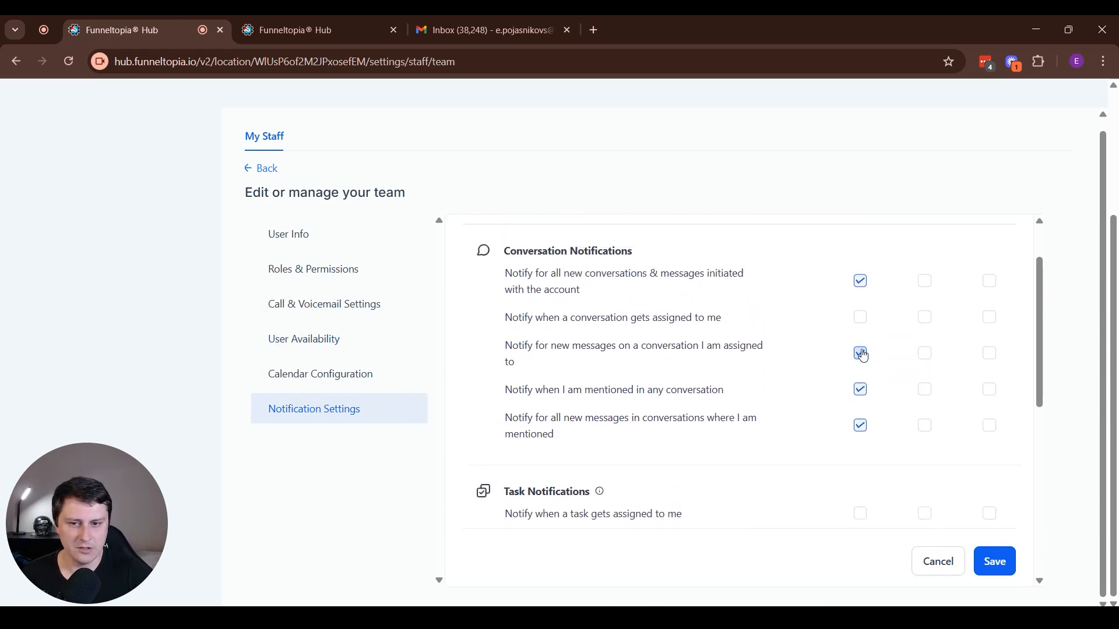
scroll(923, 258, up, 1)
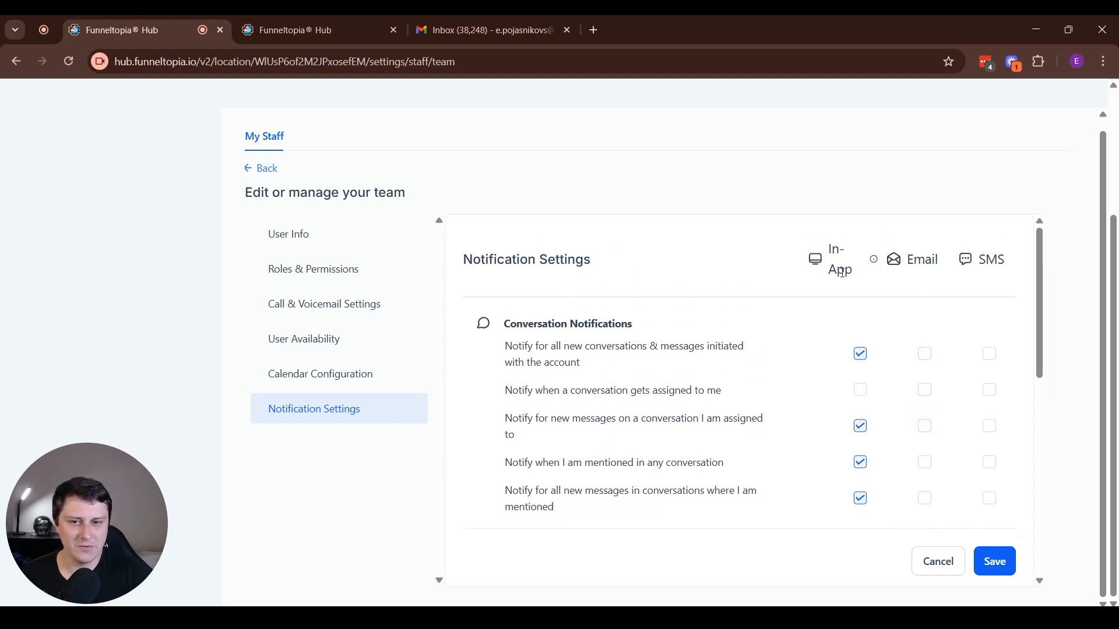
scroll(876, 315, down, 7)
scroll(879, 318, up, 7)
scroll(879, 318, down, 7)
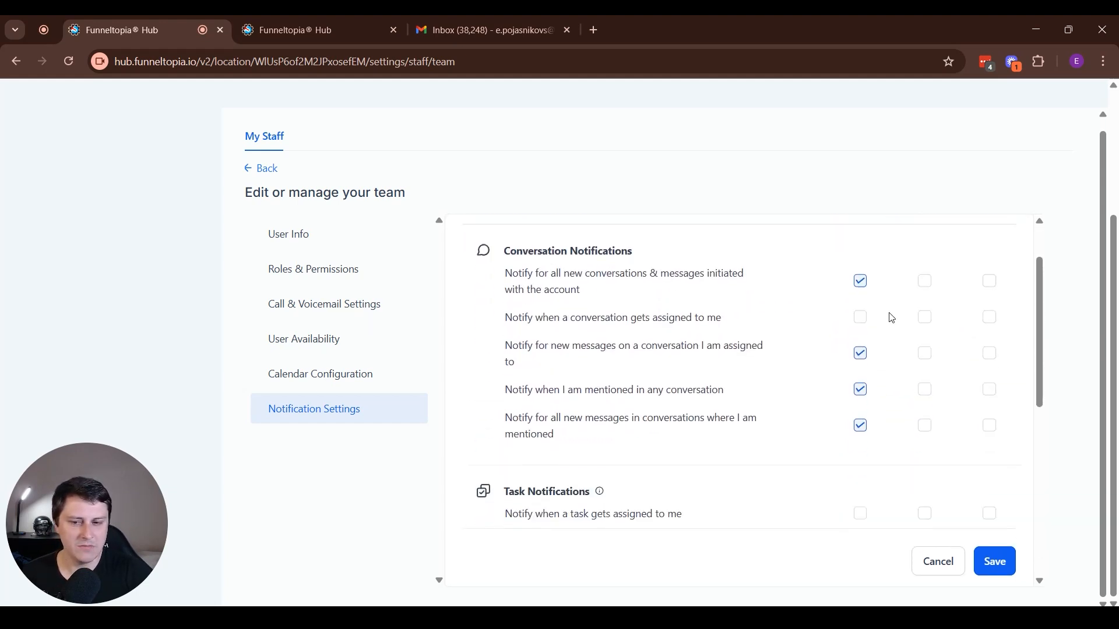
scroll(921, 486, up, 7)
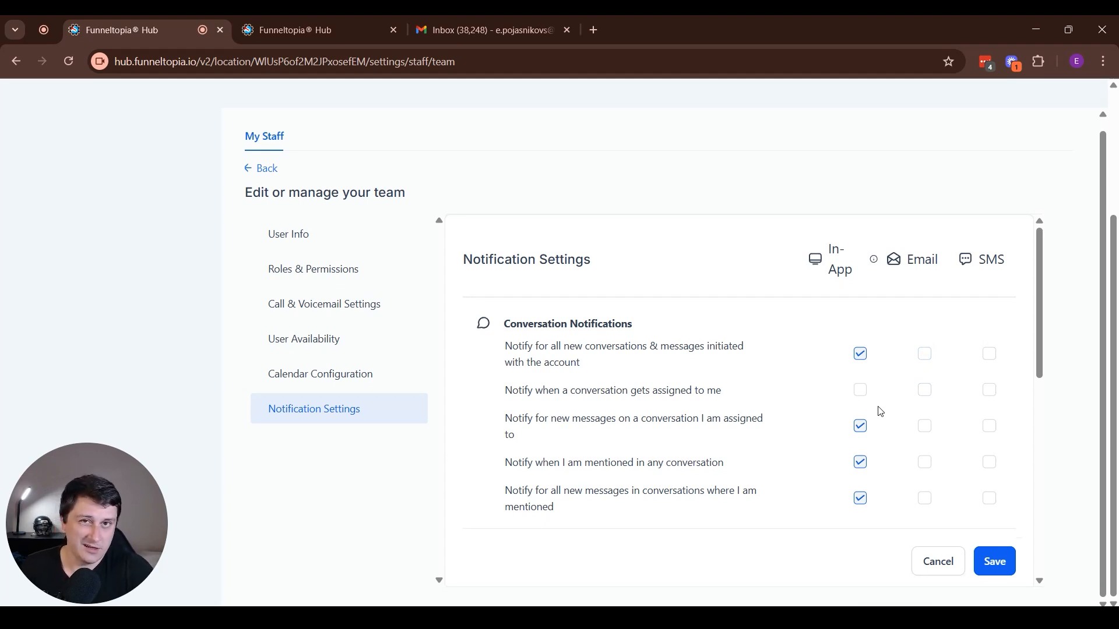
scroll(880, 412, down, 10)
scroll(849, 424, up, 4)
scroll(920, 388, down, 1)
scroll(921, 388, up, 7)
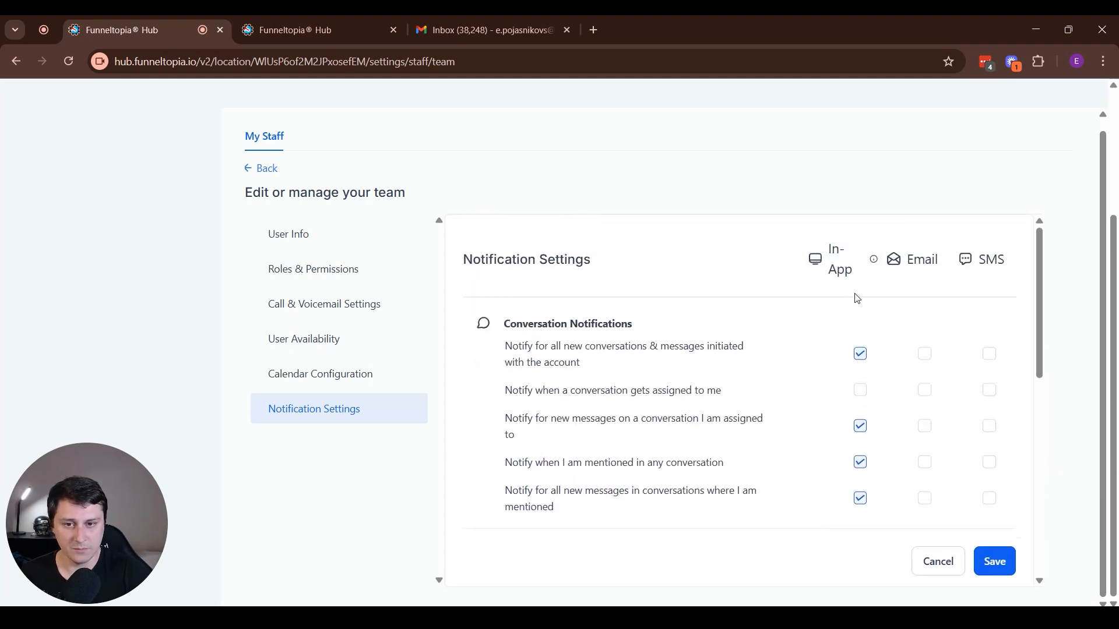
scroll(991, 192, up, 3)
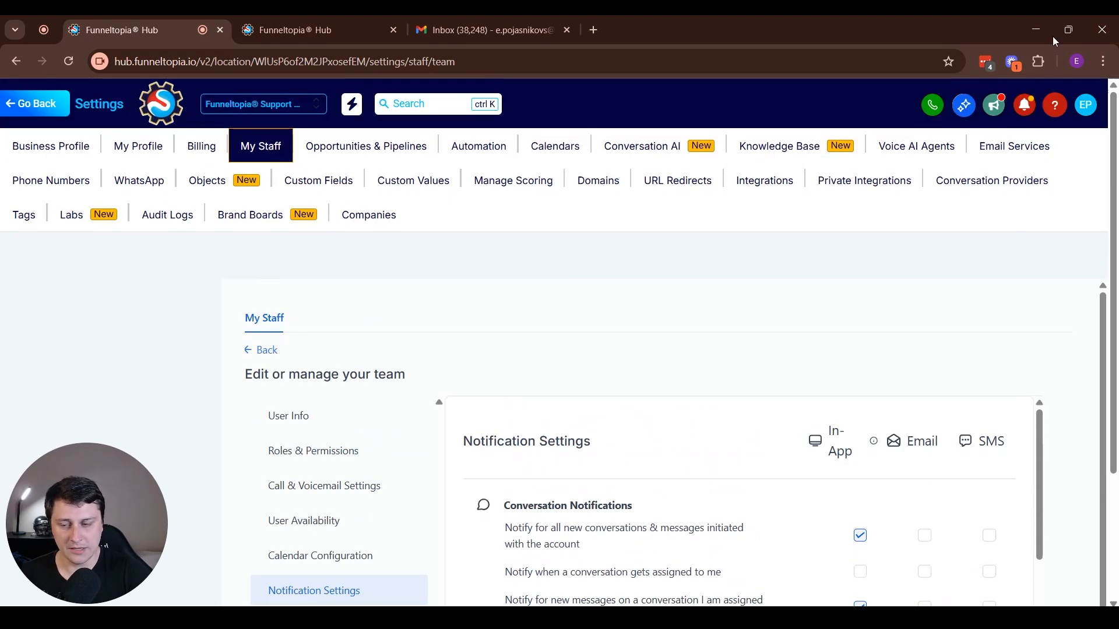
scroll(208, 361, down, 1)
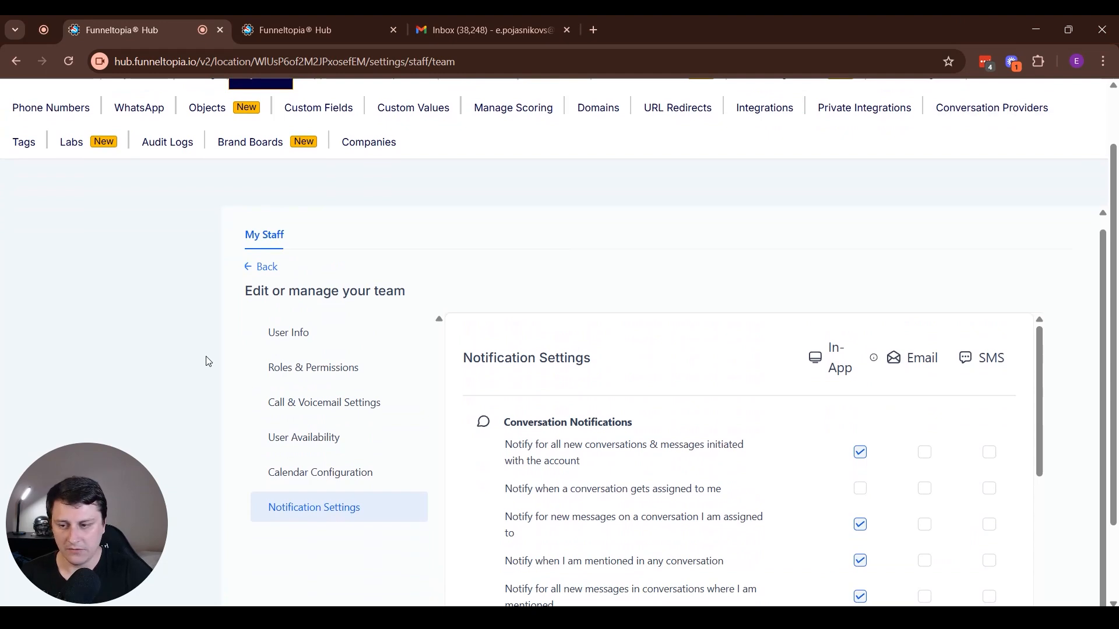
scroll(208, 361, down, 1)
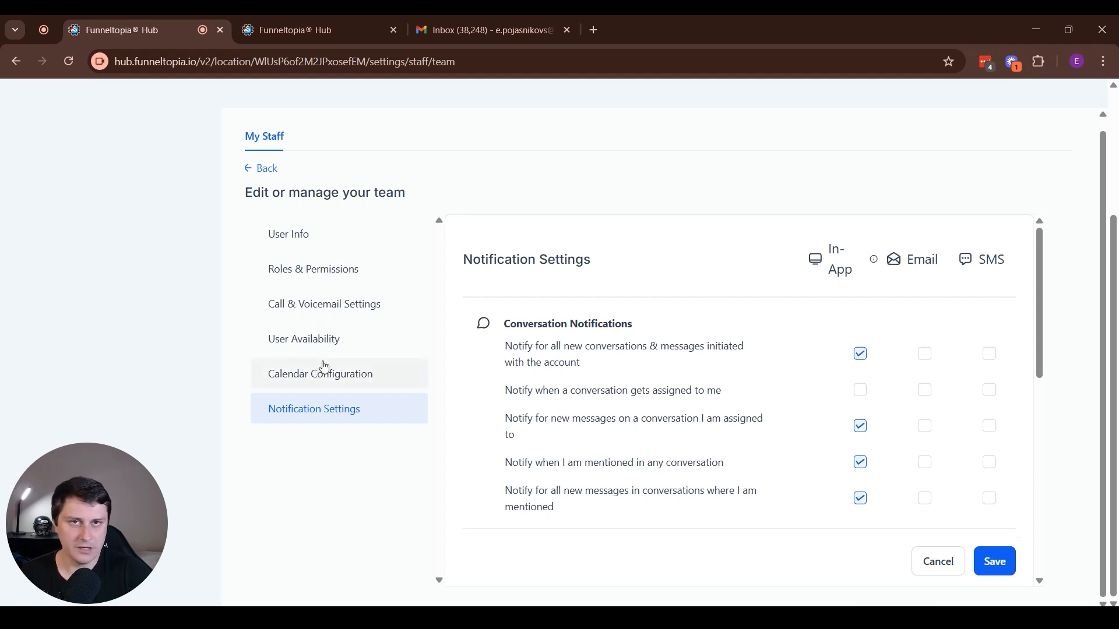
scroll(323, 366, up, 1)
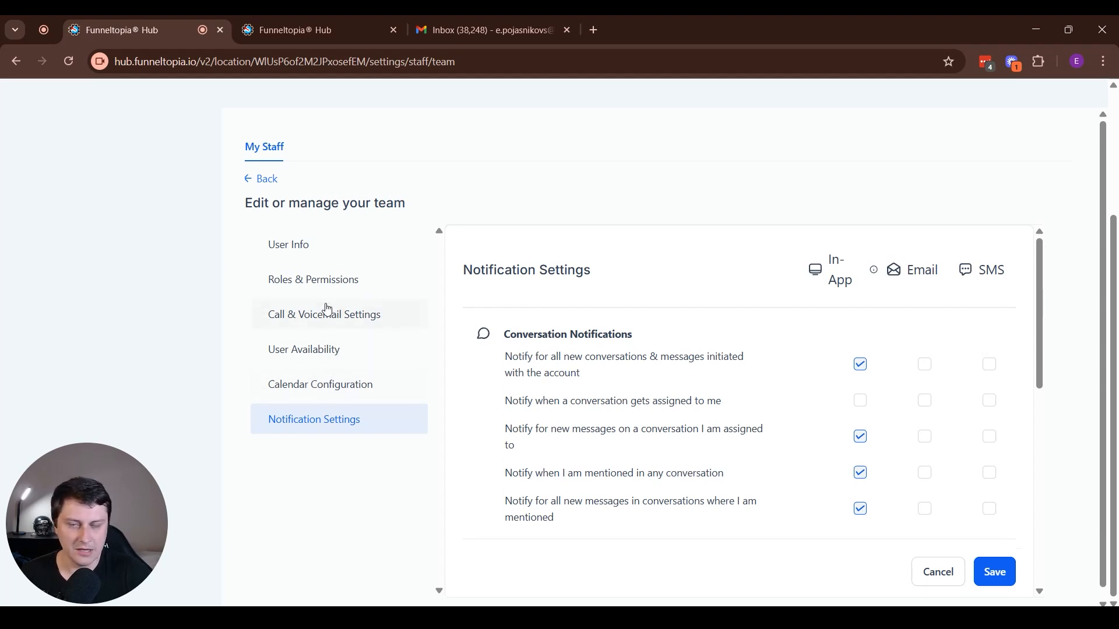
Step: Check the Calendar Configuration and User Availability sections of the new user, and save the user's settings
click(334, 394)
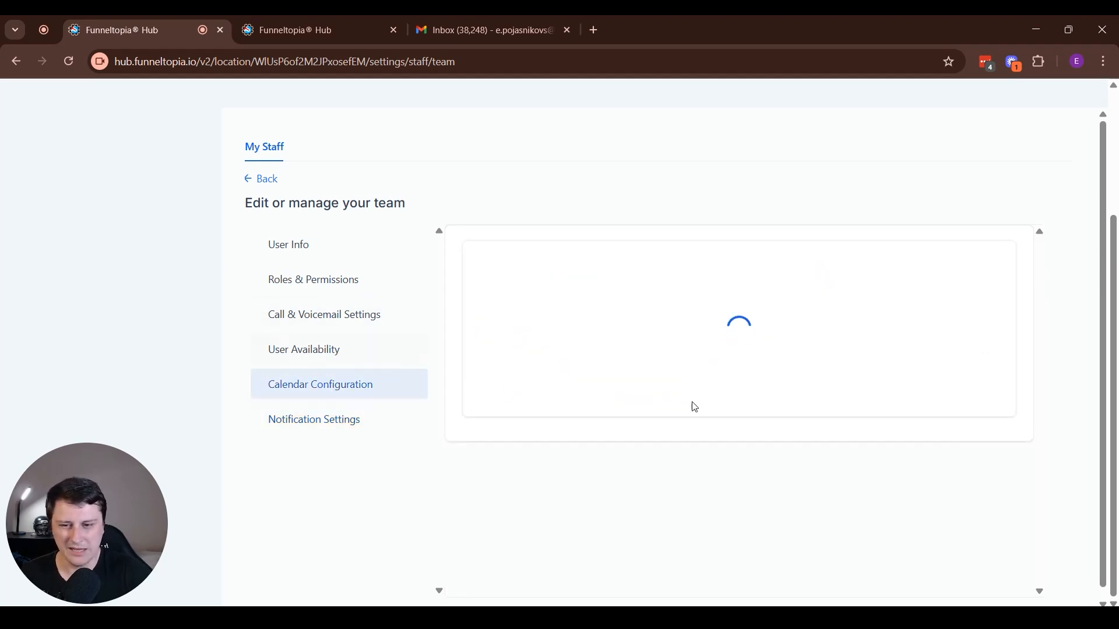
click(311, 362)
scroll(311, 363, up, 3)
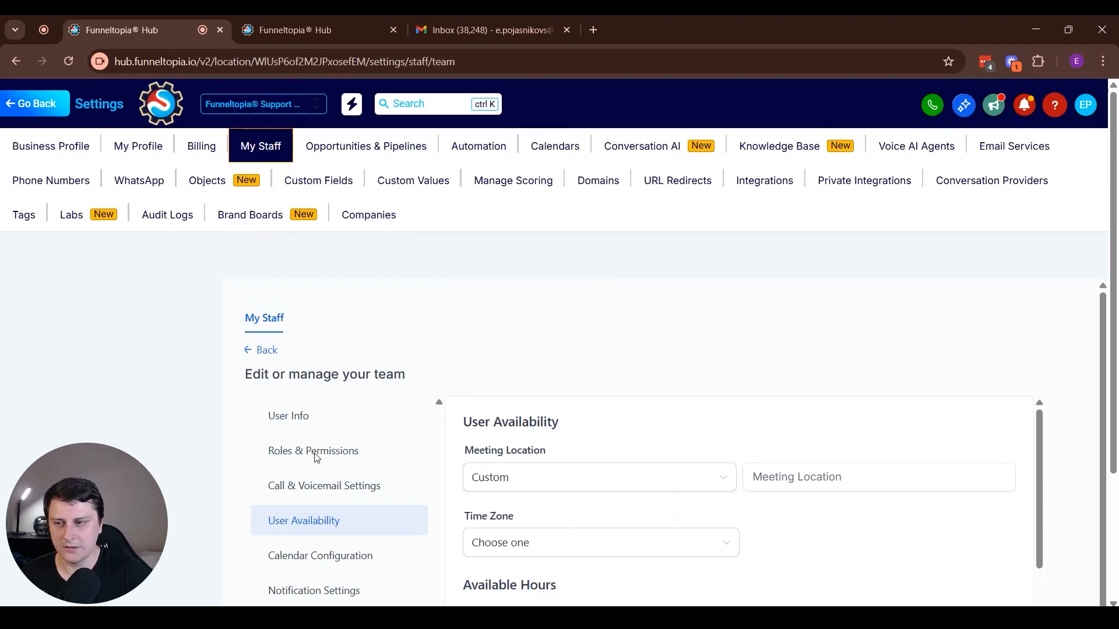
scroll(594, 472, down, 5)
scroll(1076, 408, down, 3)
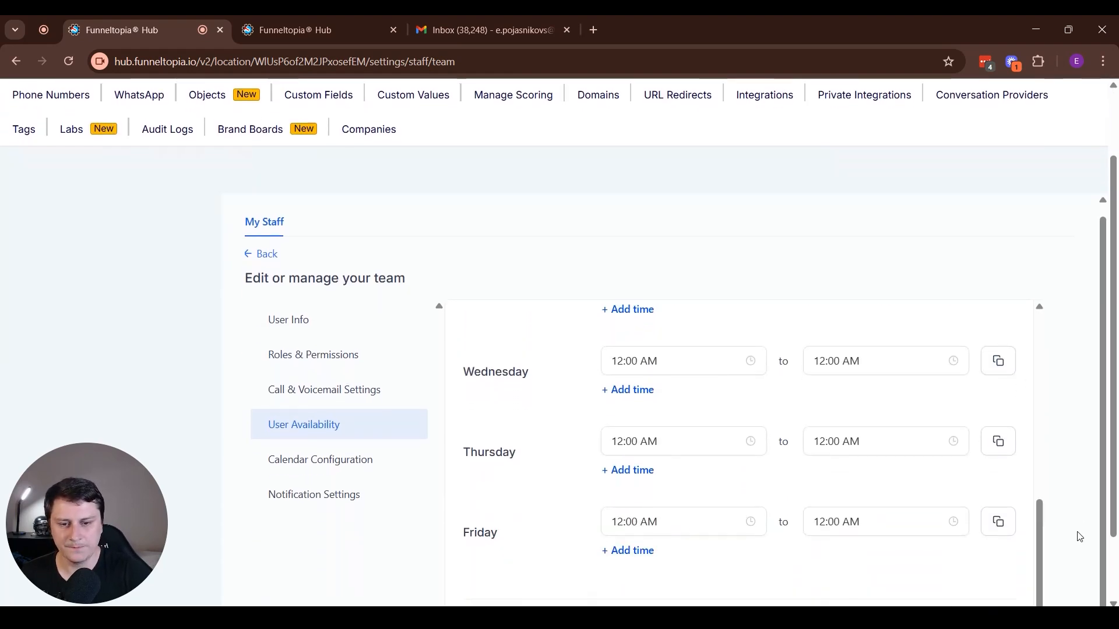
click(985, 545)
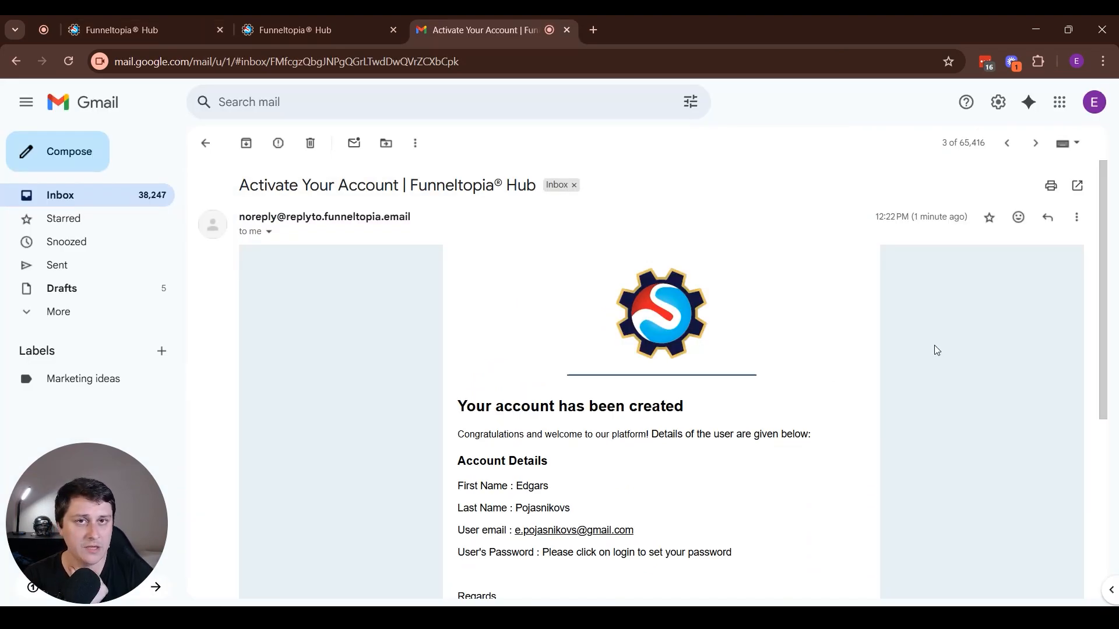
Step: Read the account details in the activation email down to its login link
scroll(935, 345, down, 3)
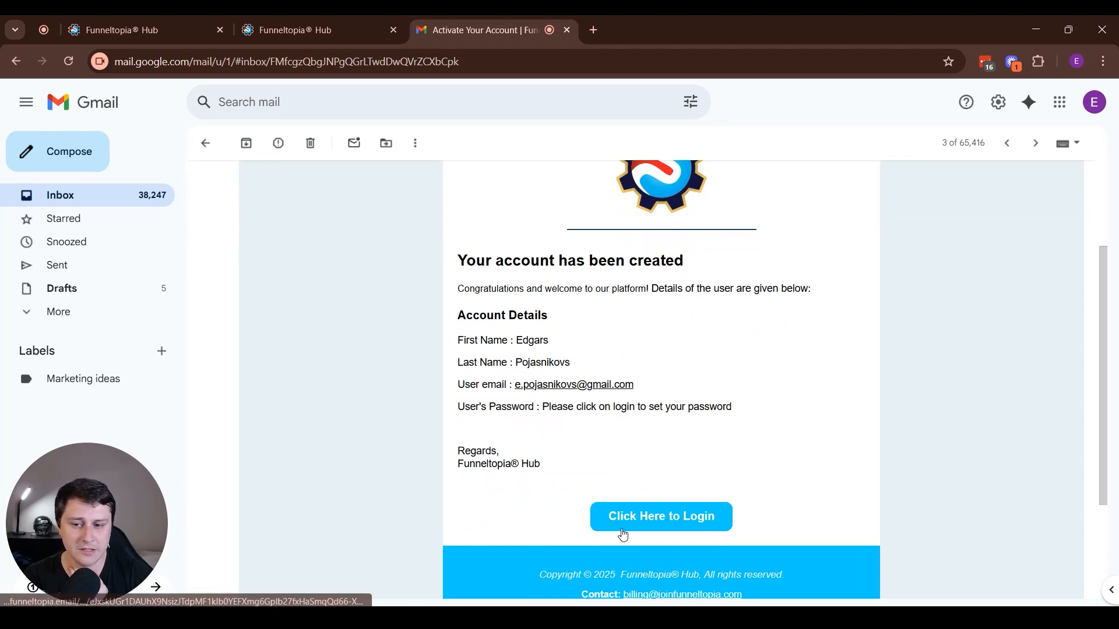
scroll(774, 524, up, 1)
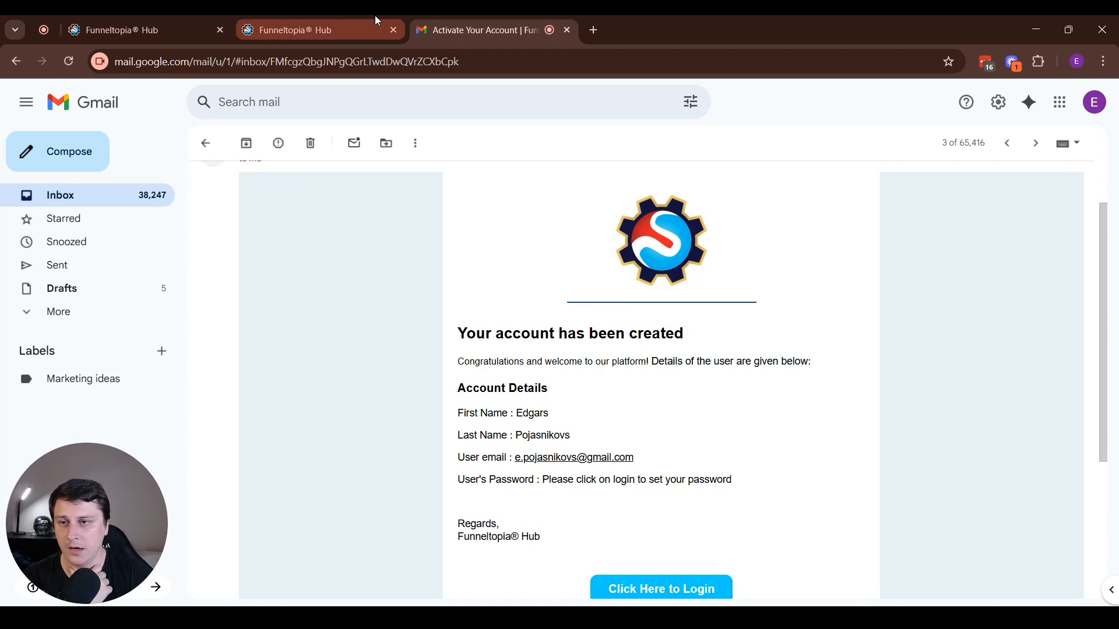
Step: Switch back to the Funneltopia Hub user editor and return to the My Staff list
mouse_move(311, 15)
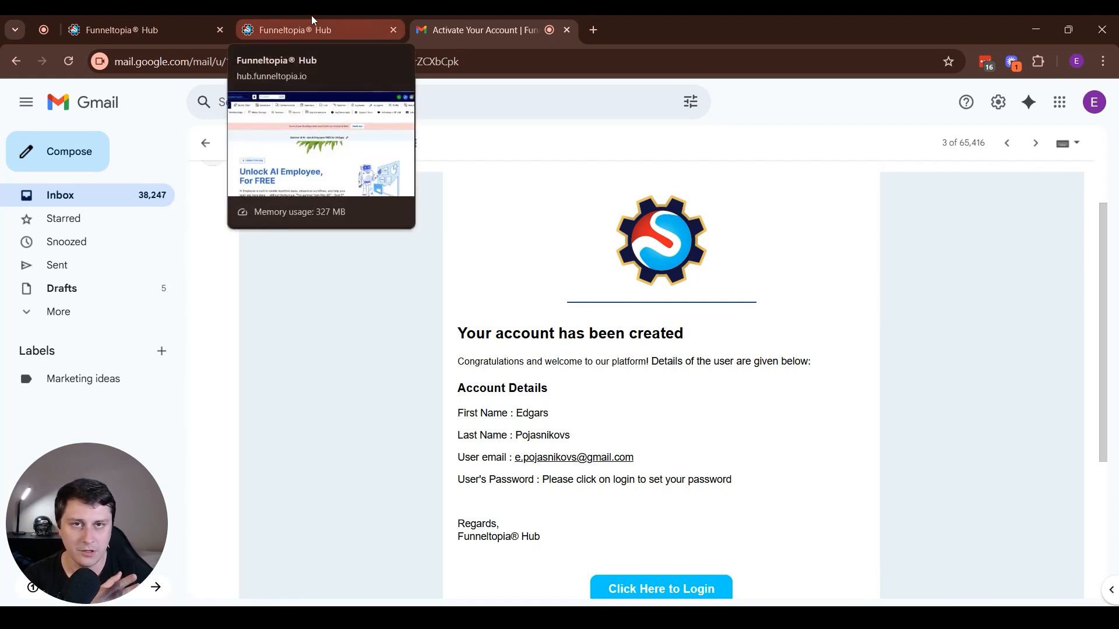
click(312, 21)
click(201, 23)
scroll(389, 272, up, 1)
click(264, 176)
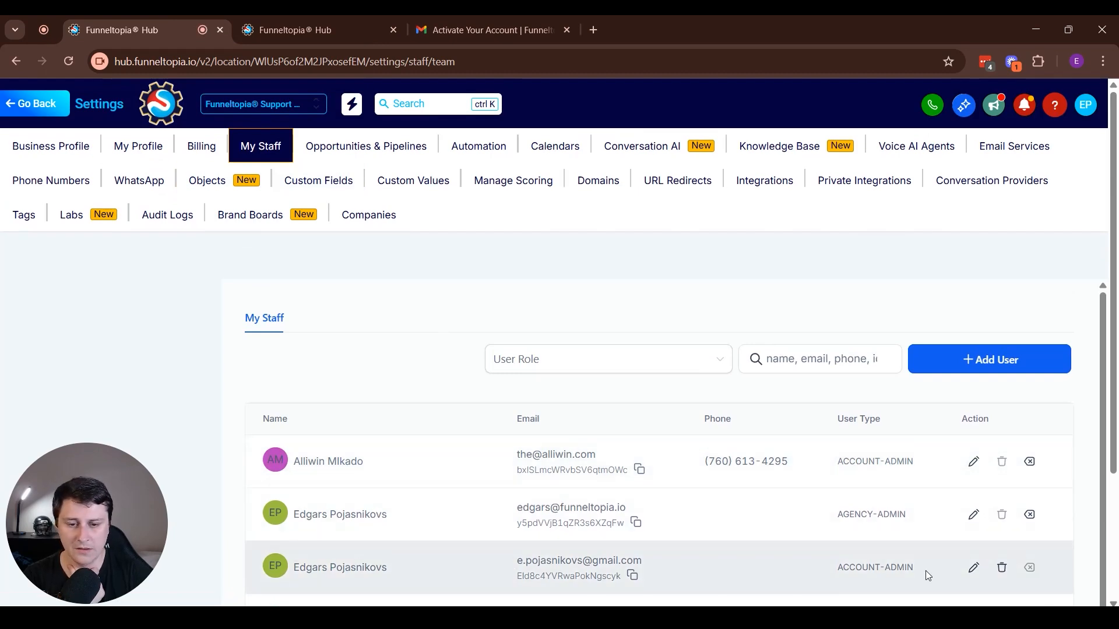
Step: Delete the newly added Account-Admin user from the staff list, entering DELETE as the confirmation
click(1002, 568)
scroll(667, 425, down, 3)
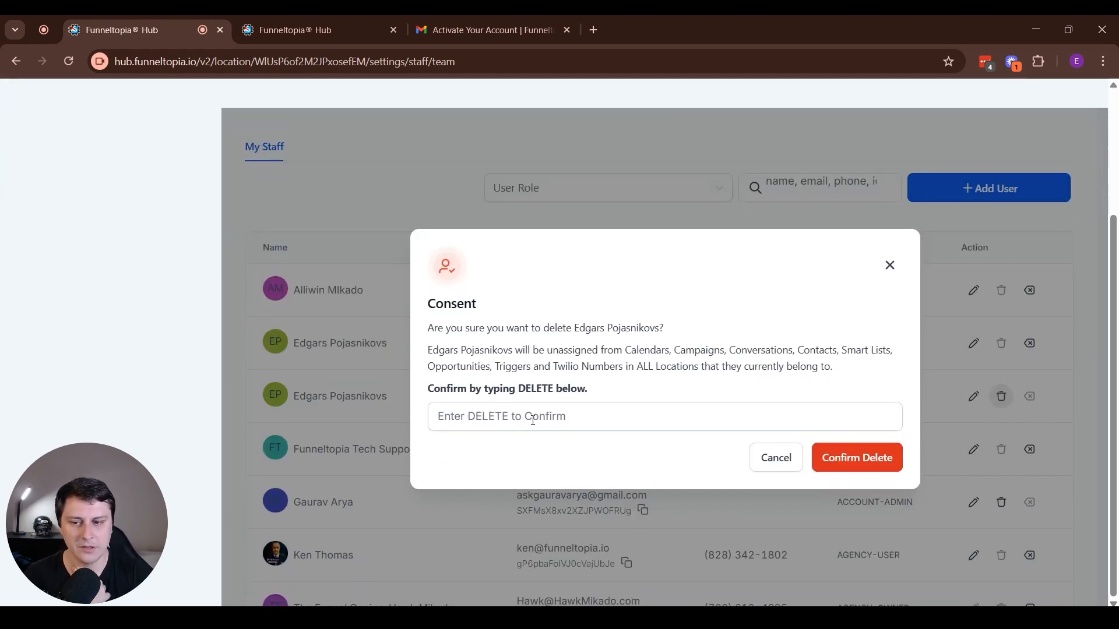
click(516, 425)
text(DELETE)
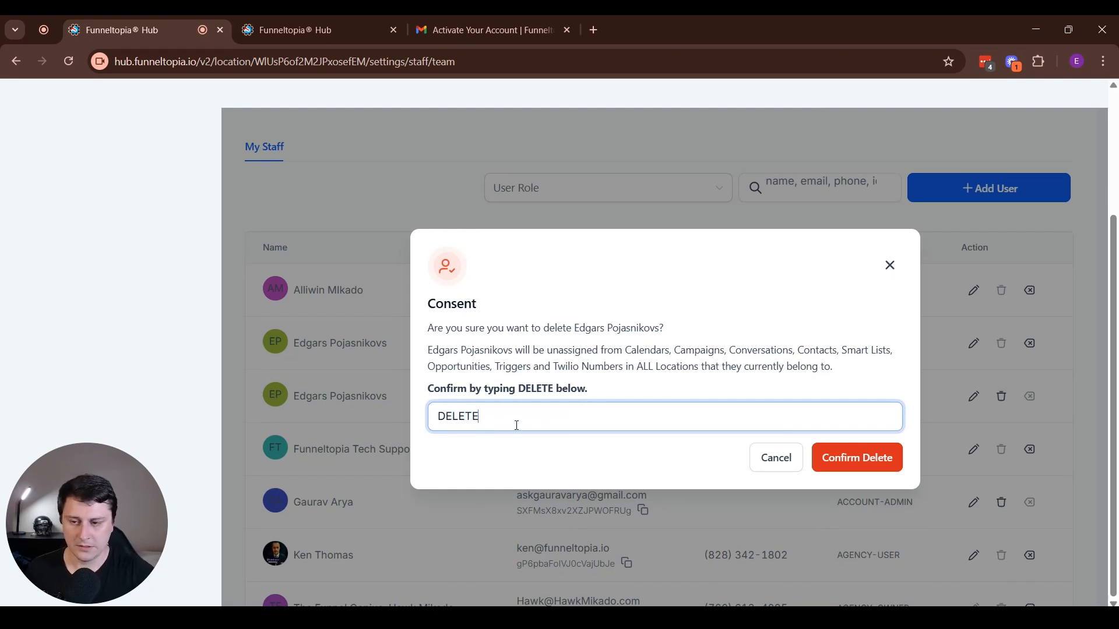
drag(516, 385, 541, 389)
click(544, 403)
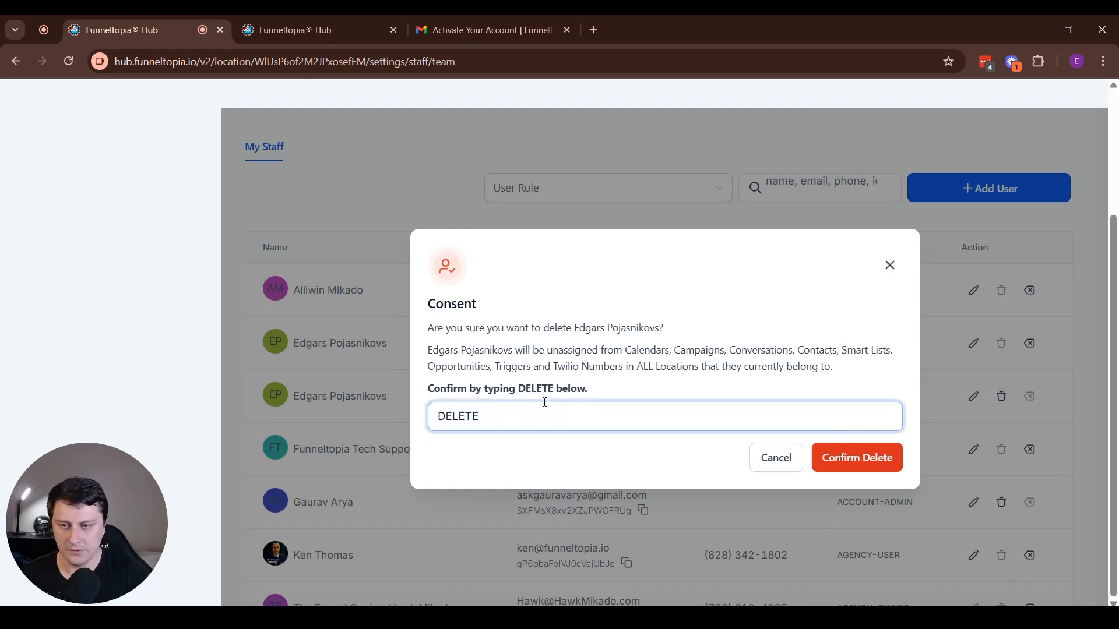
text(E)
click(866, 466)
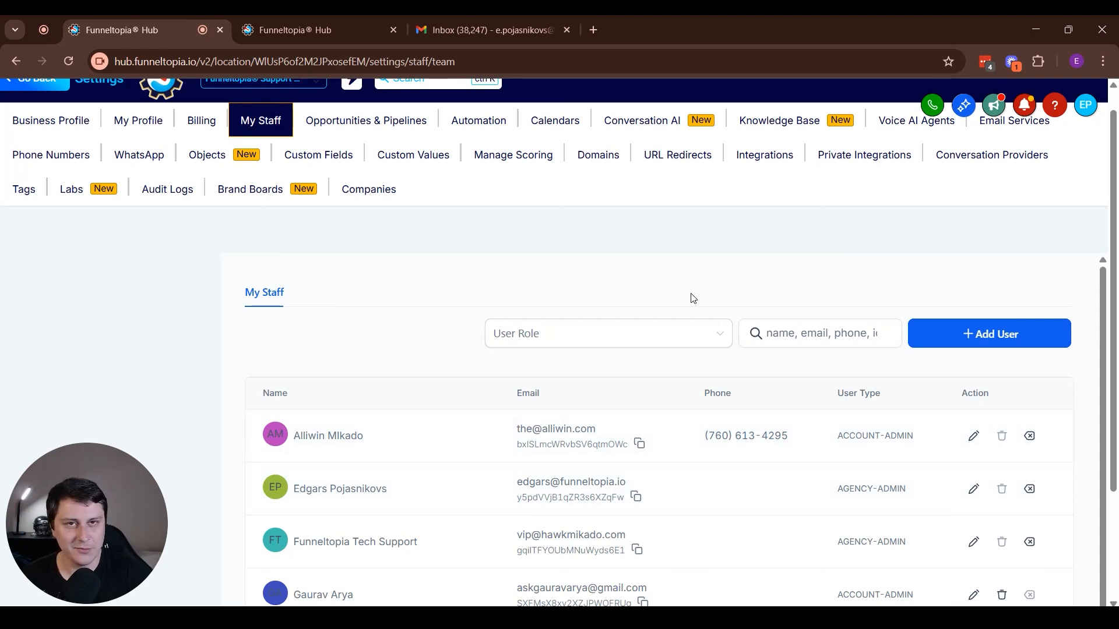
Step: Leave the account settings and return to the main account area
scroll(693, 298, up, 1)
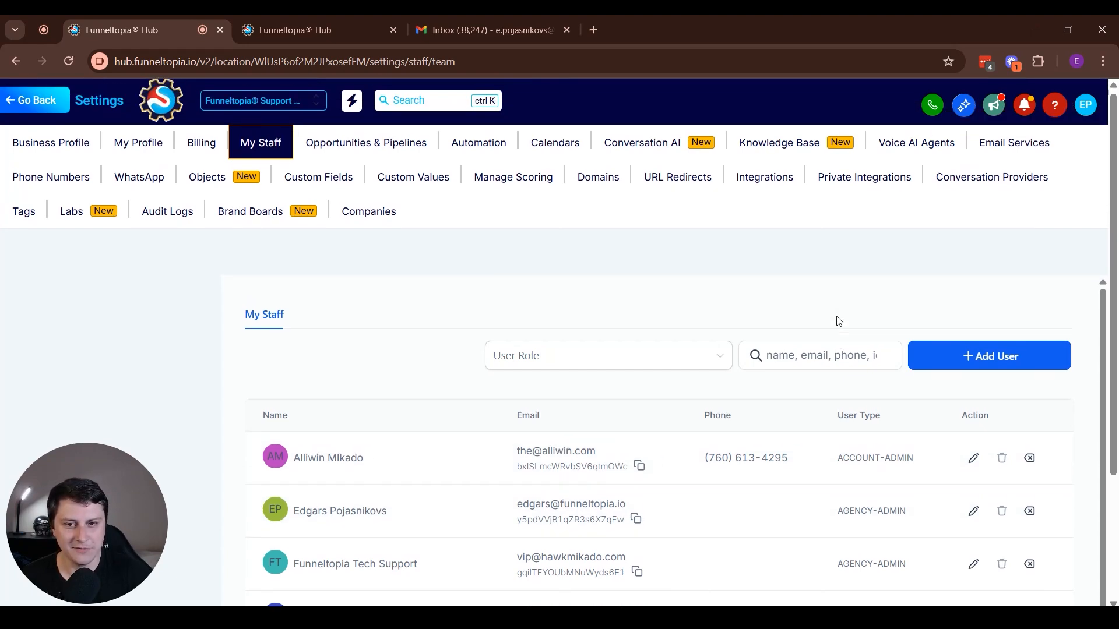
click(20, 107)
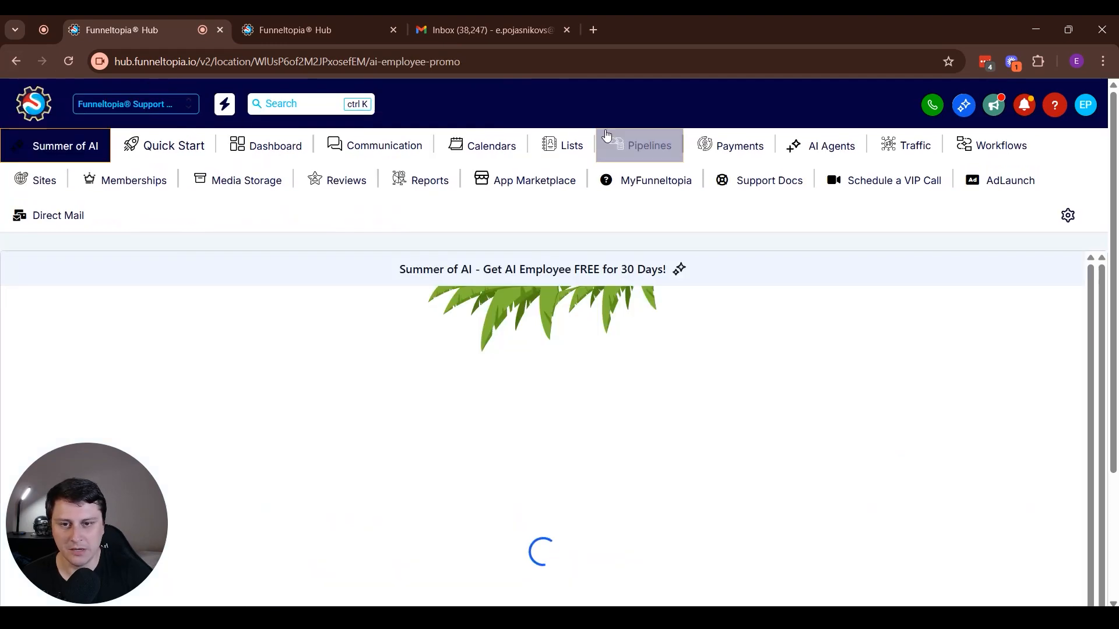